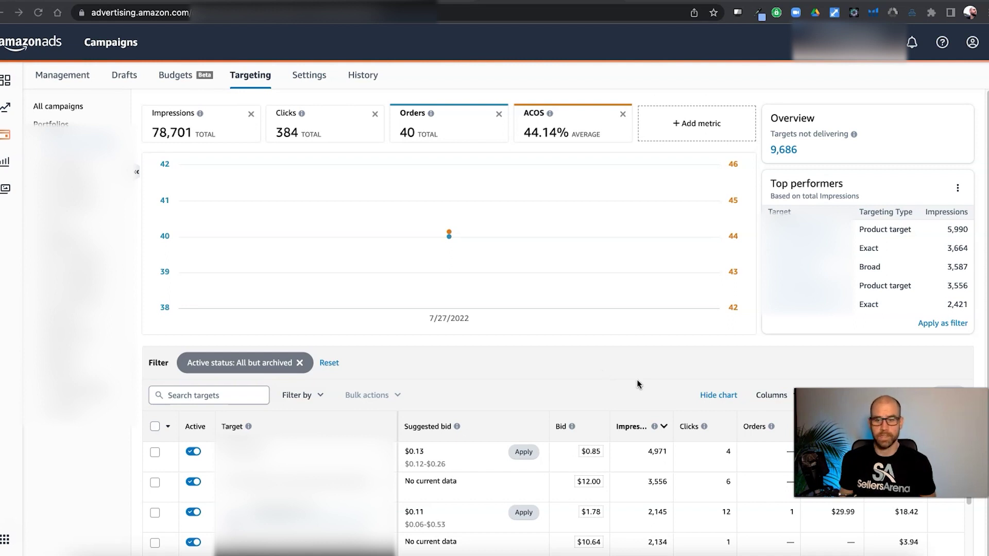
Step: Show the Filter by list of target metrics, including ACOS, ROAS and Spend
{"action": "scroll", "coordinate": [639, 376], "scroll_direction": "down", "scroll_amount": 2}
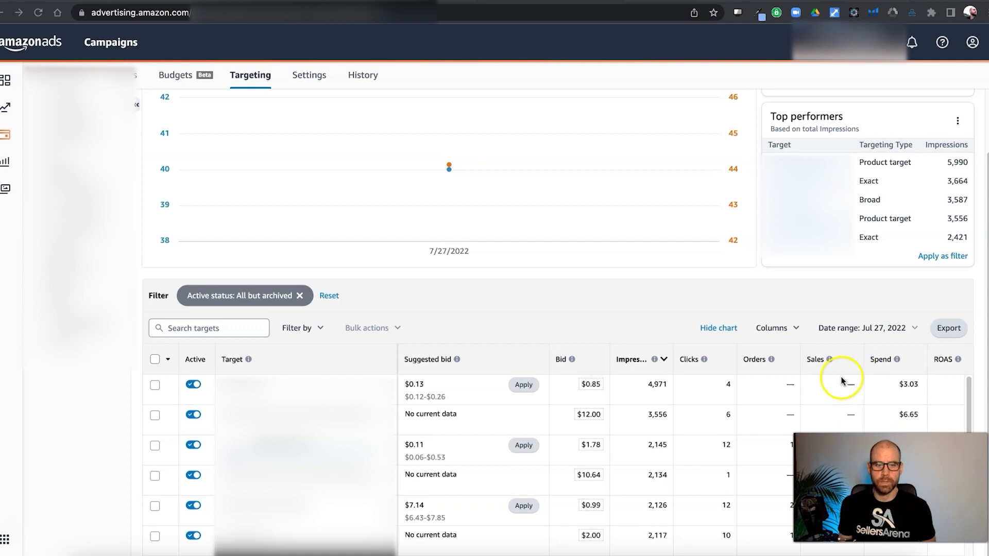
{"action": "left_click", "coordinate": [627, 312]}
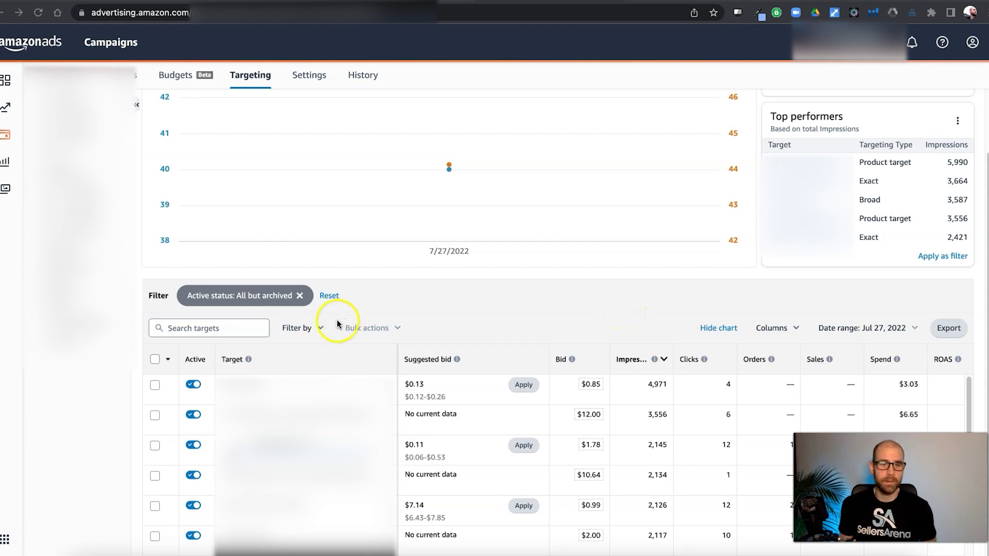
{"action": "left_click", "coordinate": [313, 327]}
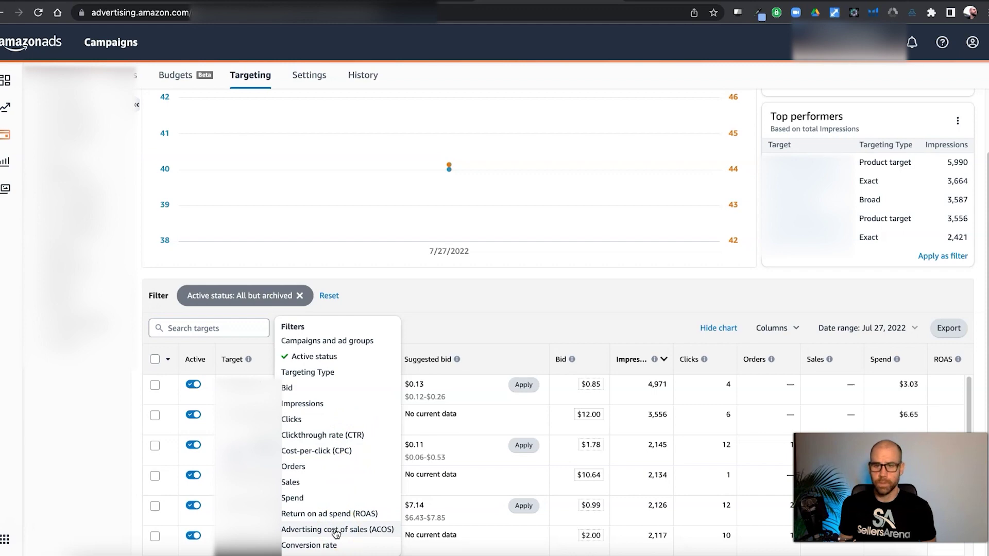
Step: Filter targets to ACOS greater than 30 over the last 30 days
{"action": "left_click", "coordinate": [703, 303]}
{"action": "left_click", "coordinate": [881, 330]}
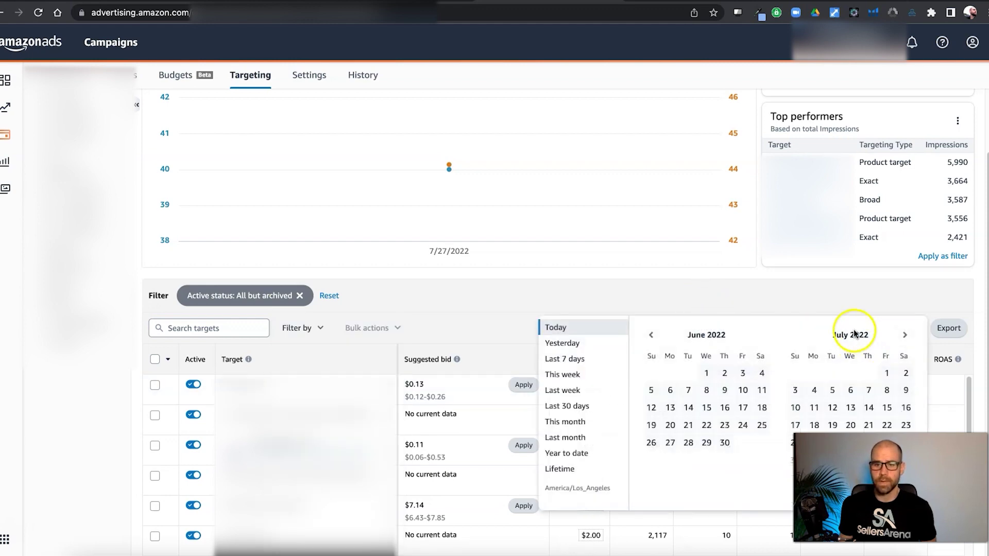
{"action": "left_click", "coordinate": [567, 405]}
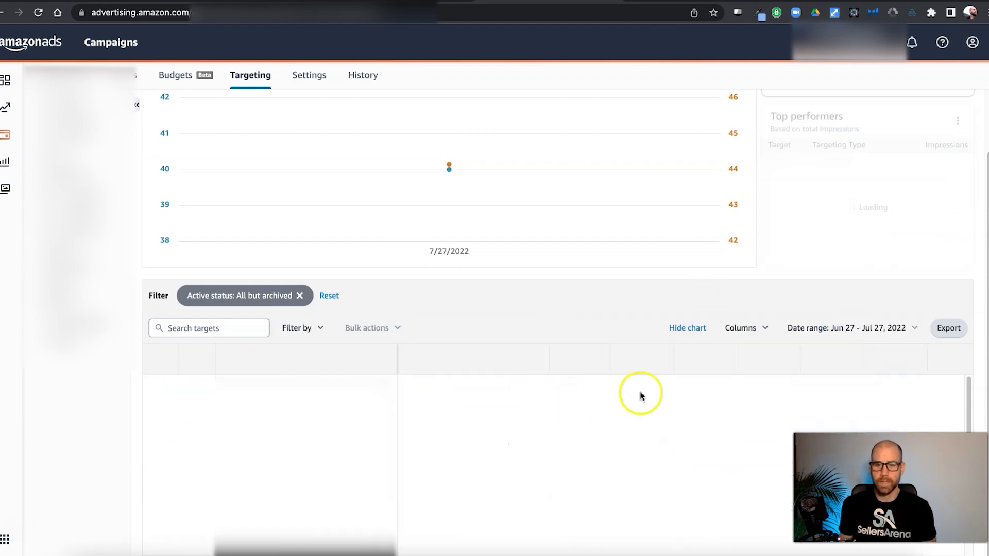
{"action": "left_click", "coordinate": [411, 327]}
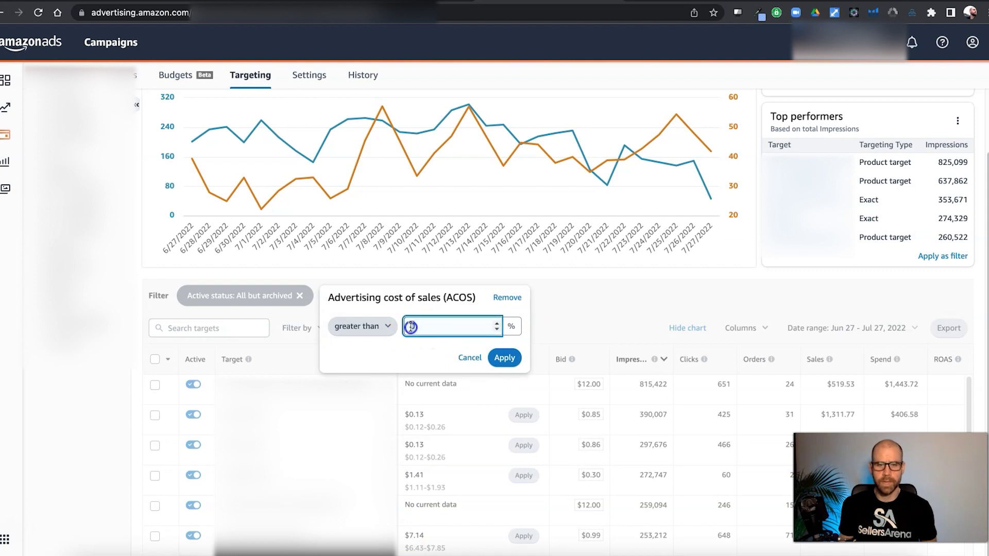
{"action": "type", "text": "0"}
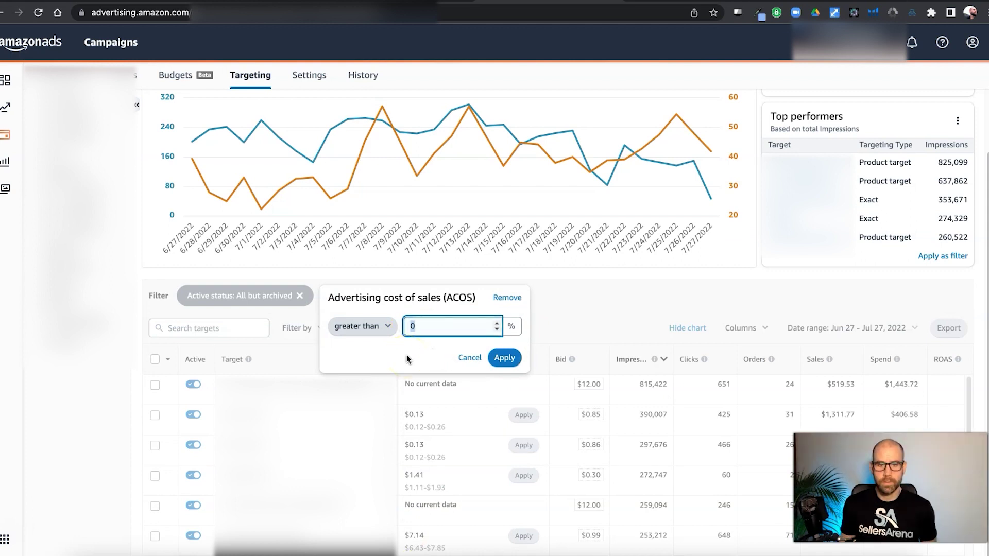
{"action": "left_click", "coordinate": [425, 329]}
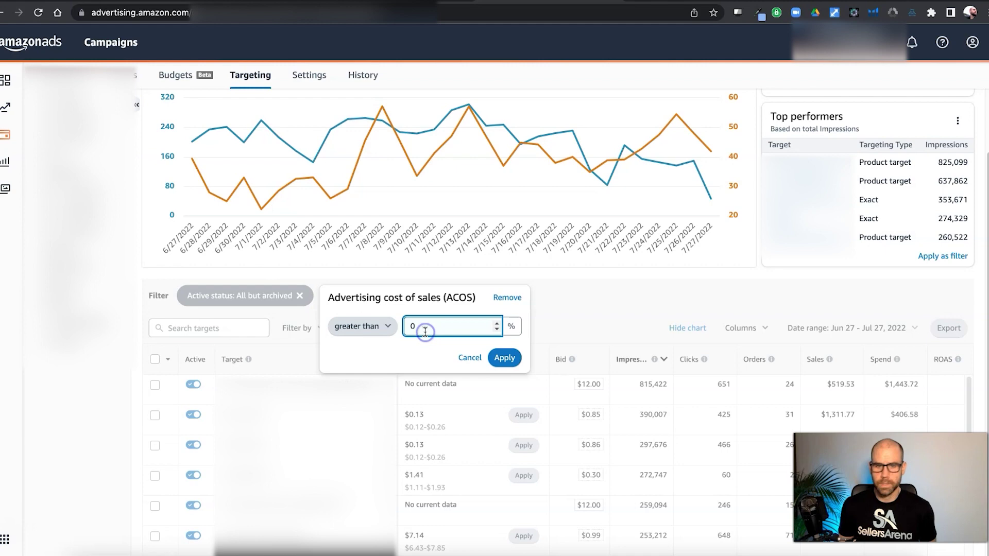
{"action": "key", "text": "BackSpace"}
{"action": "type", "text": "30"}
{"action": "left_click", "coordinate": [515, 356]}
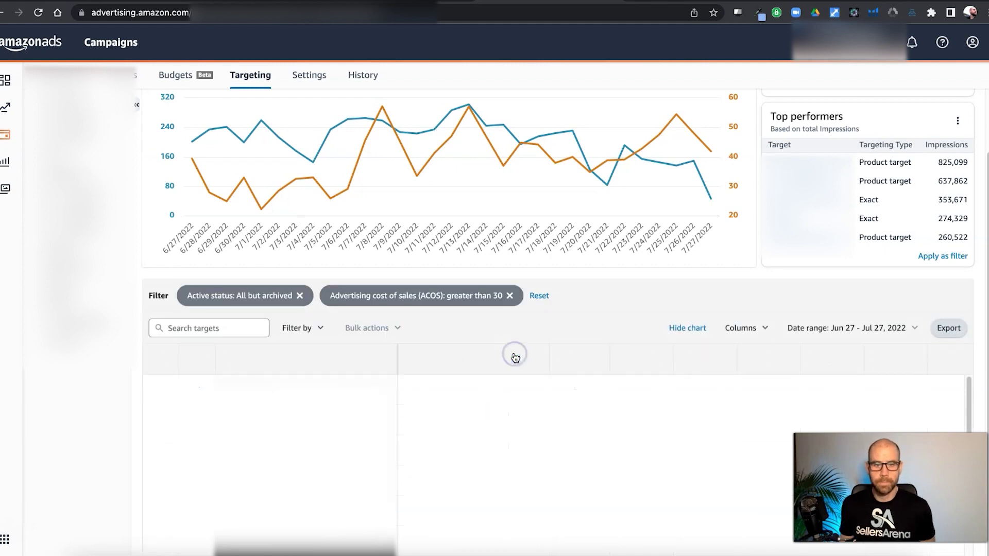
Step: Add an ACOS column to the targets table through Customize columns
{"action": "scroll", "coordinate": [514, 357], "scroll_direction": "down", "scroll_amount": 2}
{"action": "left_click", "coordinate": [742, 282]}
{"action": "left_click", "coordinate": [766, 285]}
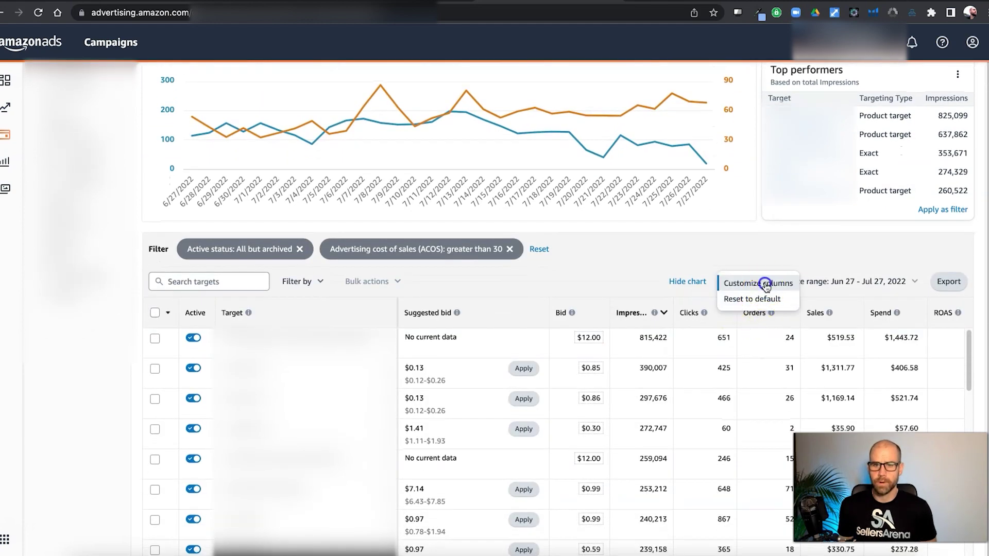
{"action": "left_click_drag", "start_coordinate": [584, 309], "coordinate": [581, 368]}
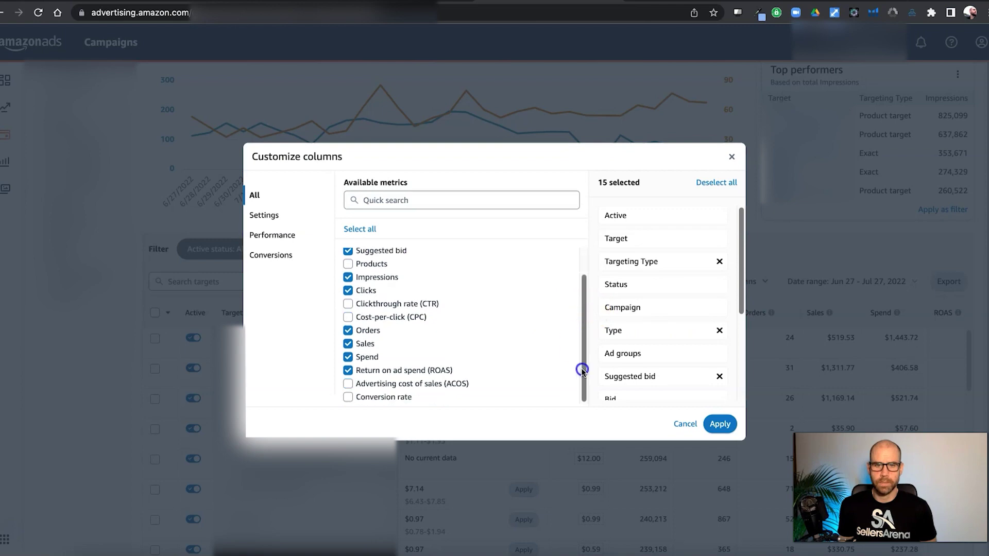
{"action": "left_click", "coordinate": [348, 383]}
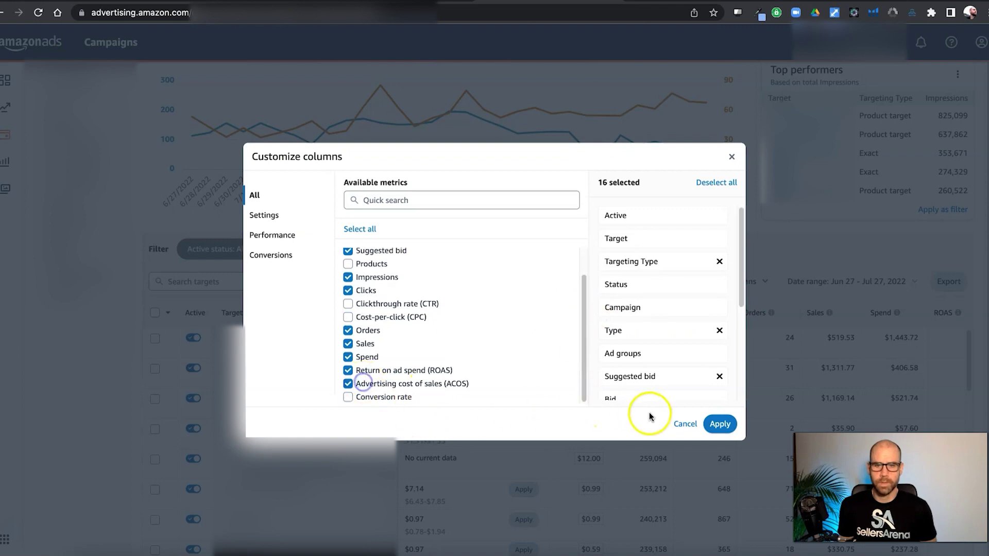
{"action": "left_click", "coordinate": [720, 423]}
{"action": "scroll", "coordinate": [945, 249], "scroll_direction": "down", "scroll_amount": 2}
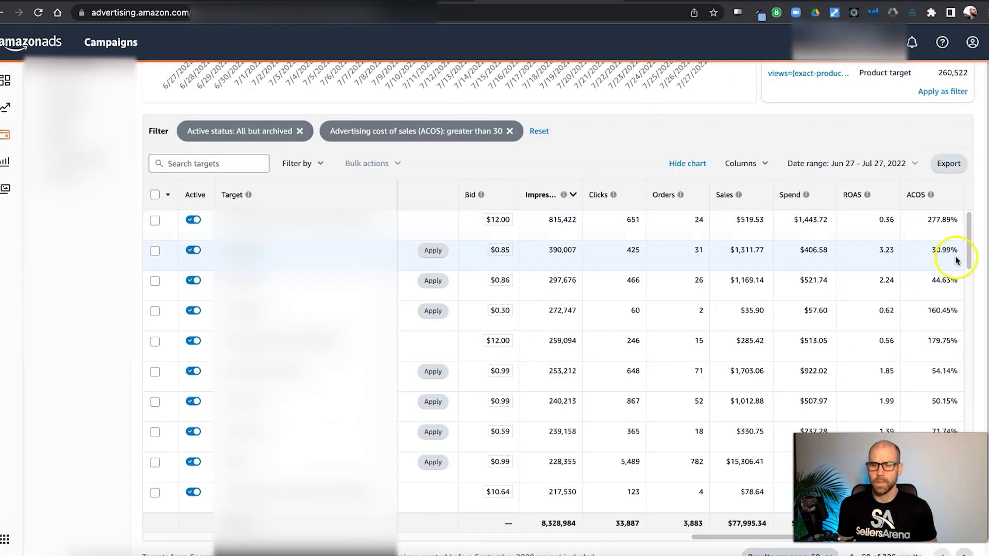
Step: Sort the filtered targets by ACOS from highest down, starting at 421.80%
{"action": "left_click", "coordinate": [946, 198]}
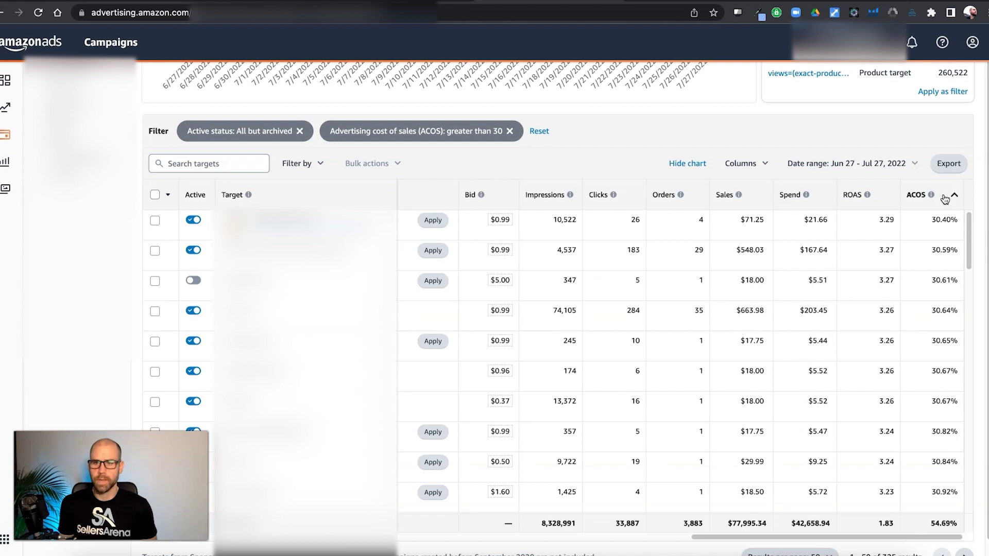
{"action": "left_click", "coordinate": [944, 199]}
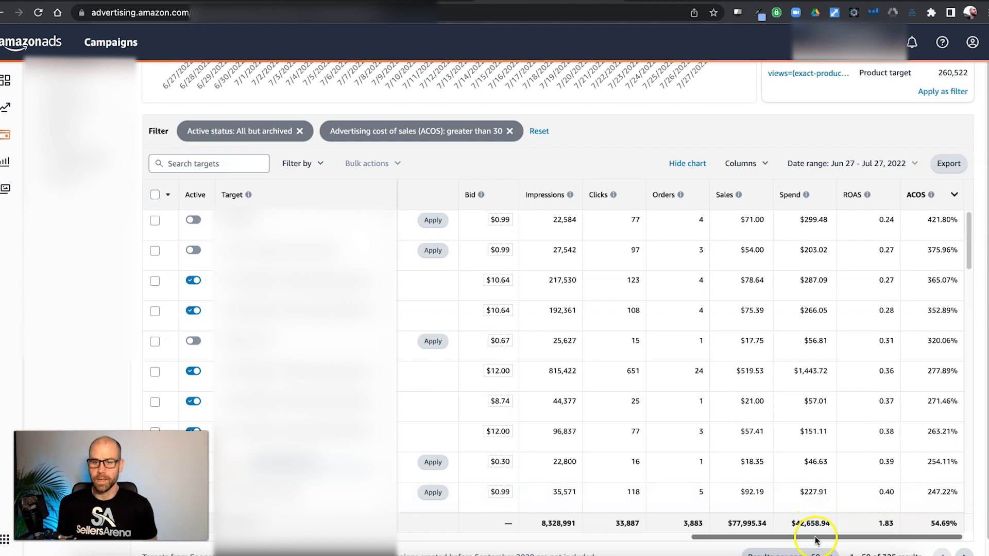
{"action": "left_click_drag", "start_coordinate": [815, 538], "coordinate": [839, 538]}
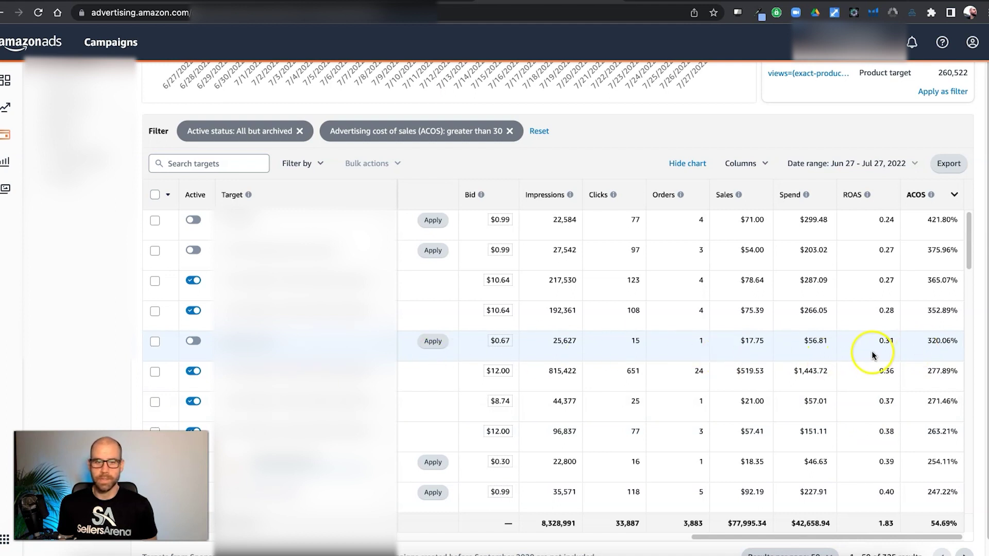
{"action": "scroll", "coordinate": [922, 435], "scroll_direction": "down", "scroll_amount": 1}
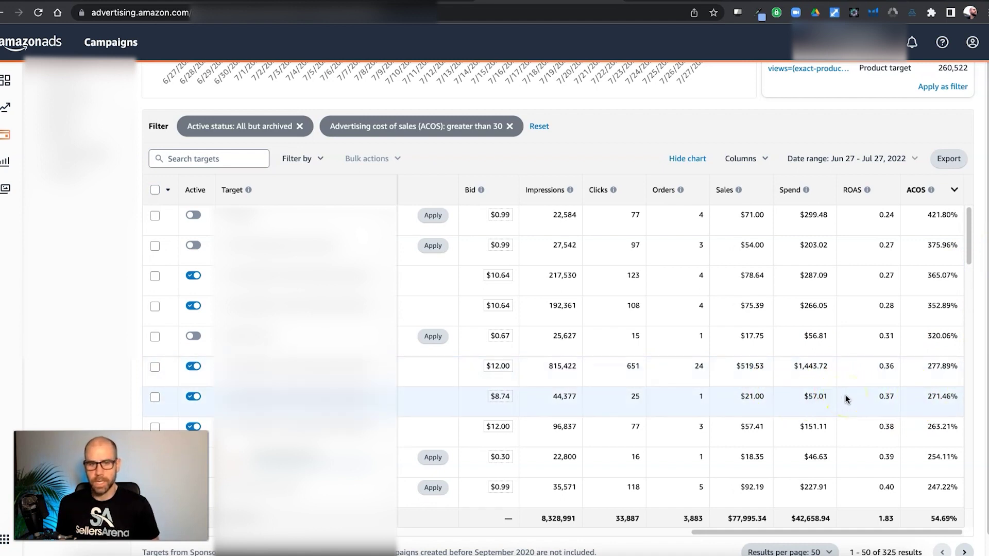
Step: Operate the controls beneath the sorted targets, then list the Filter by fields
{"action": "left_click", "coordinate": [821, 397]}
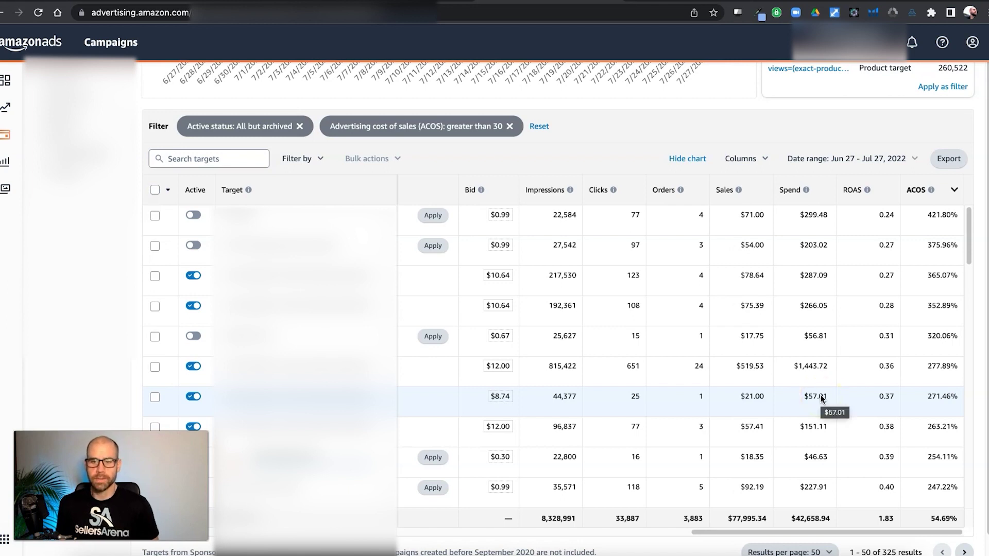
{"action": "left_click", "coordinate": [812, 378]}
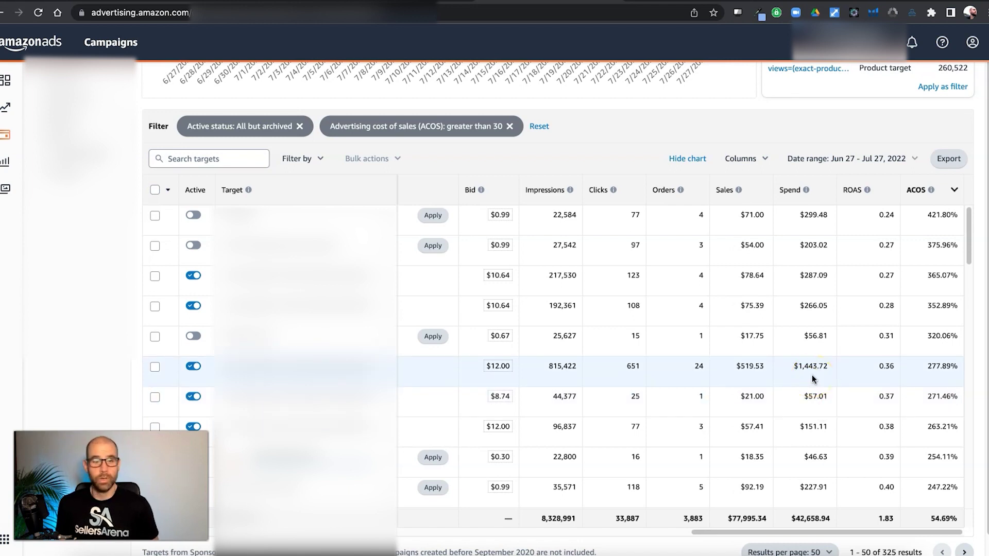
{"action": "left_click", "coordinate": [687, 376]}
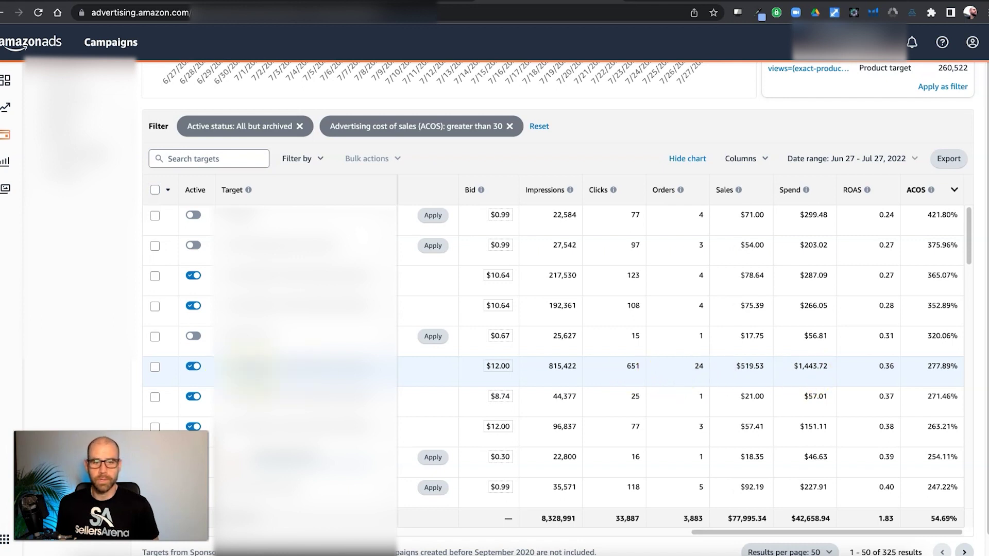
{"action": "left_click", "coordinate": [812, 378]}
{"action": "left_click", "coordinate": [894, 377]}
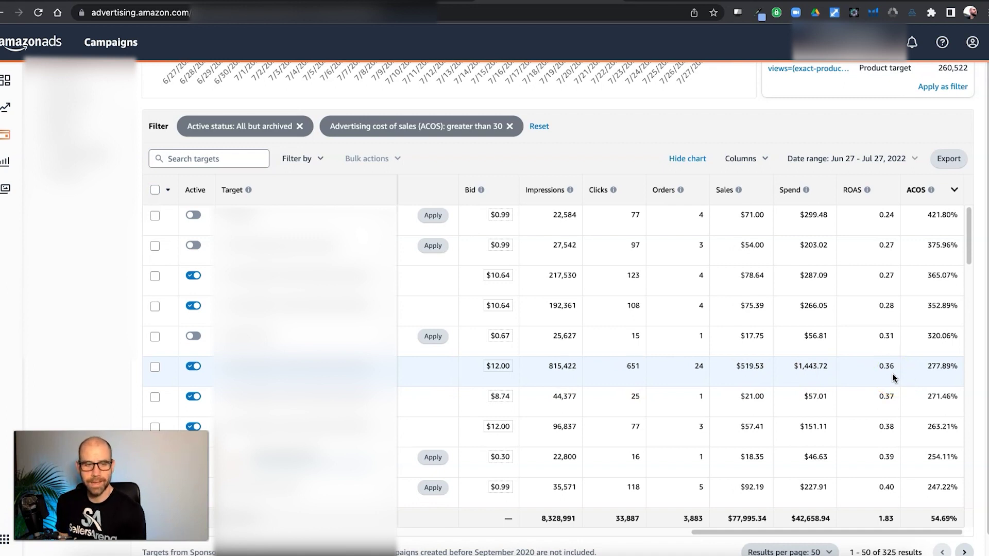
{"action": "left_click", "coordinate": [822, 380]}
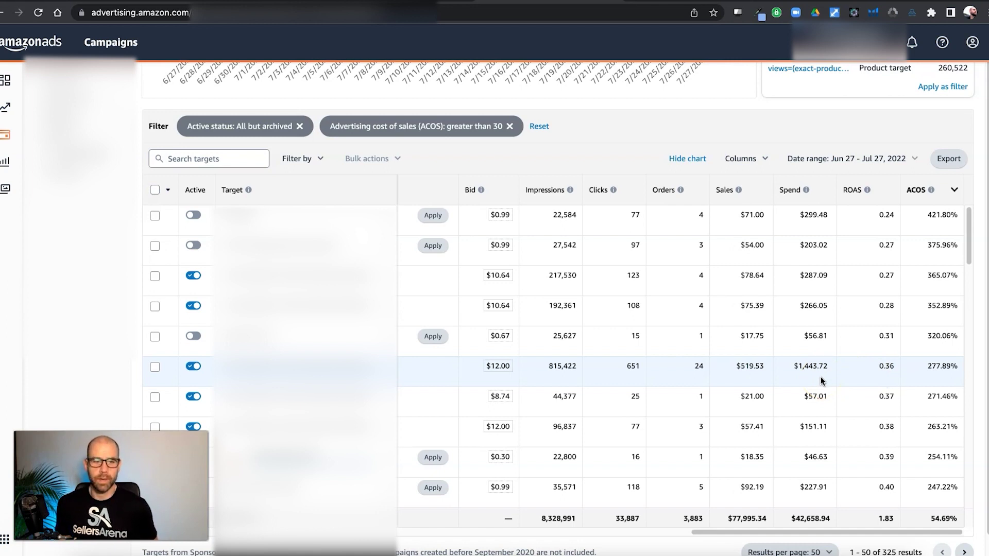
{"action": "left_click", "coordinate": [791, 369]}
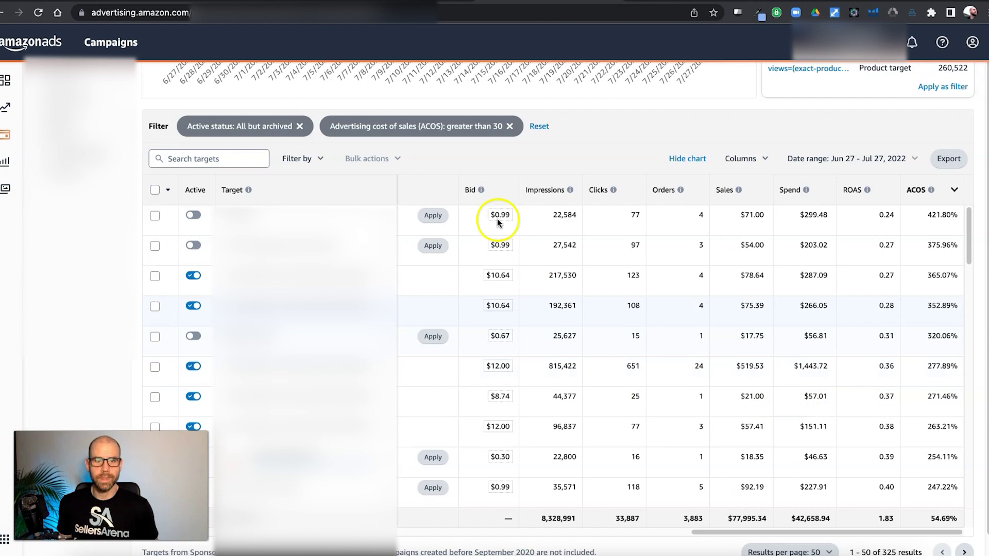
{"action": "left_click", "coordinate": [316, 161]}
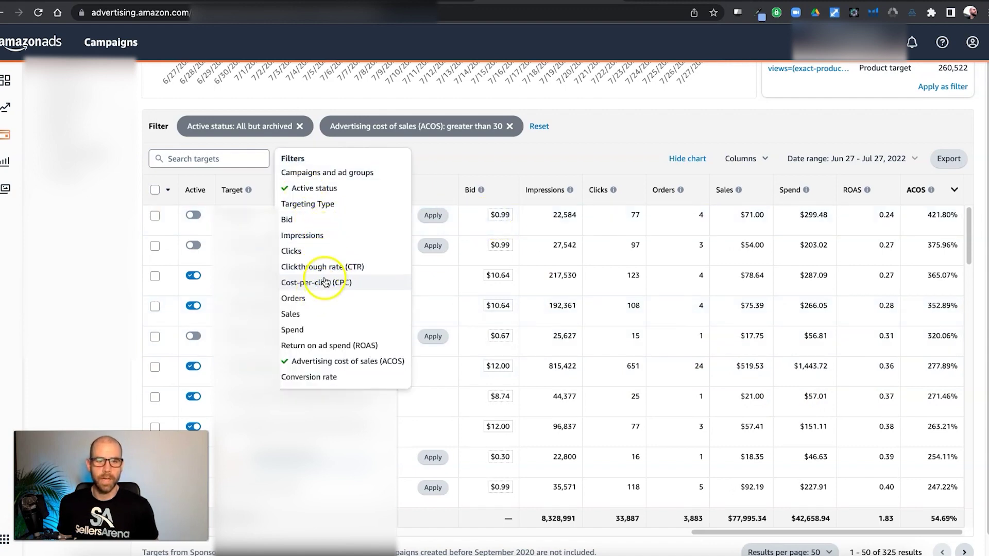
Step: Add a Clicks greater than 10 filter, narrowing the targets to 250 results
{"action": "left_click", "coordinate": [308, 252]}
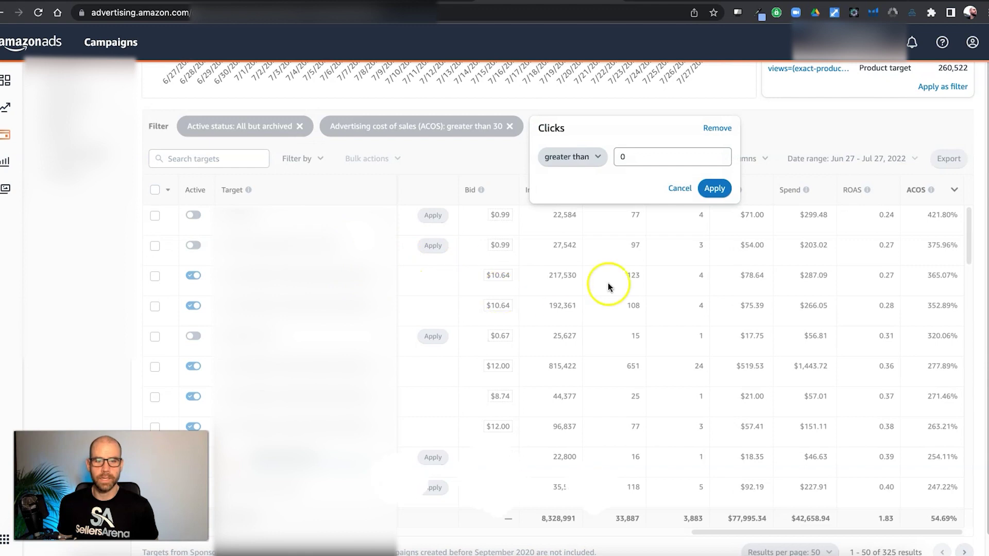
{"action": "left_click", "coordinate": [619, 157]}
{"action": "double_click", "coordinate": [618, 157]}
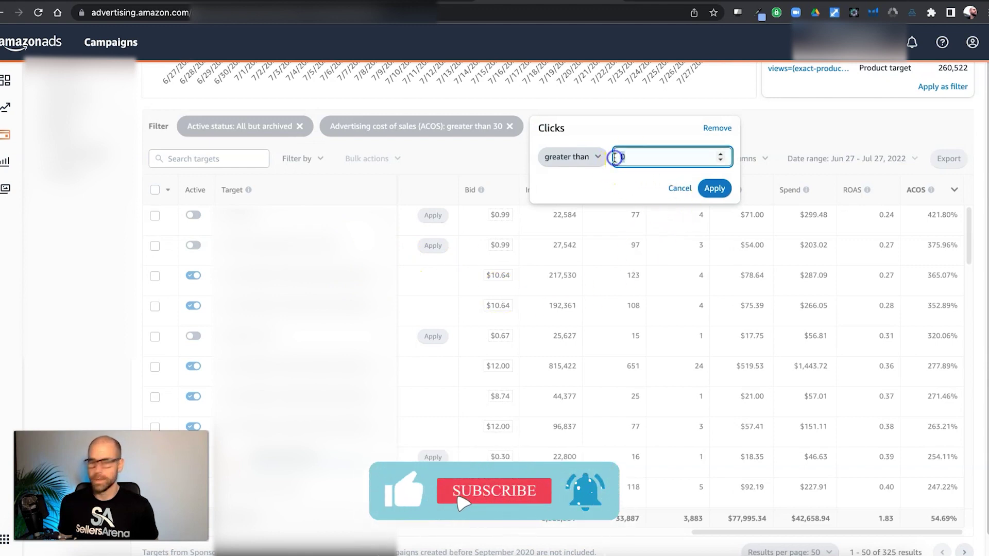
{"action": "type", "text": "10"}
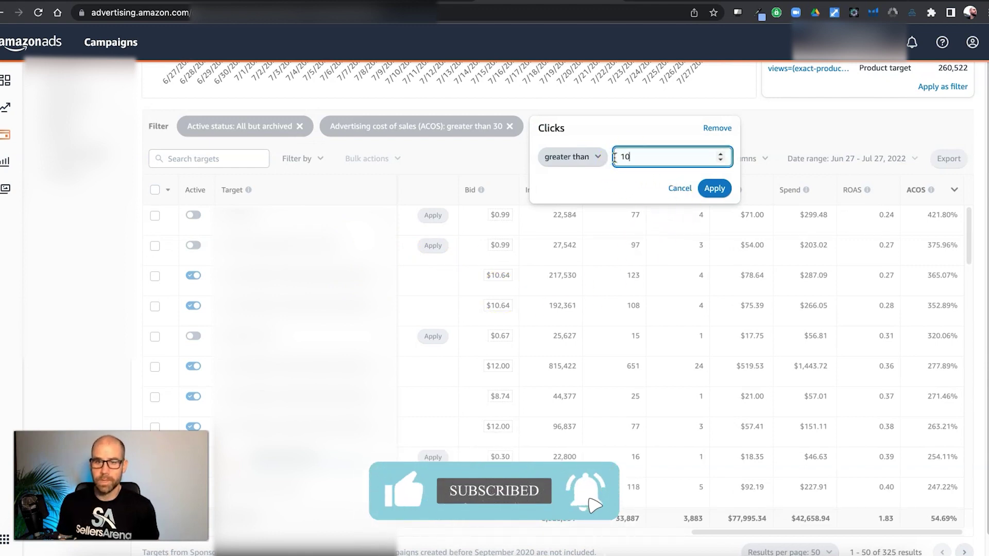
{"action": "left_click", "coordinate": [719, 189]}
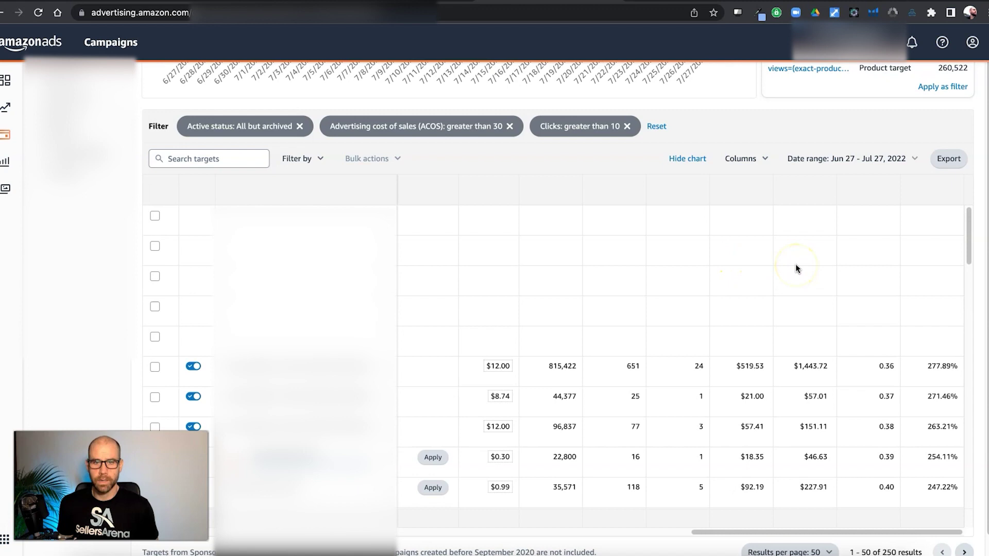
{"action": "left_click", "coordinate": [795, 276]}
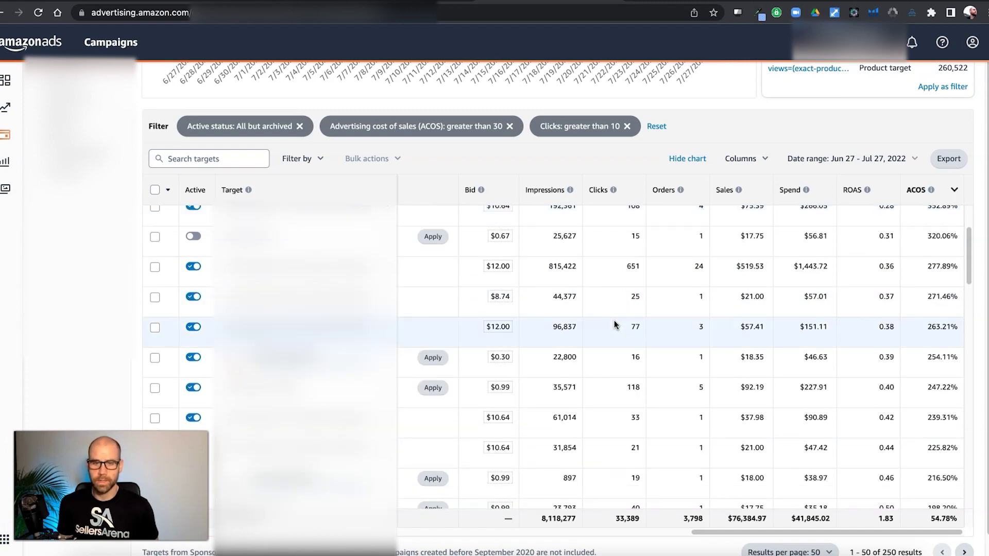
Step: Scroll through the 250 filtered targets to review them
{"action": "scroll", "coordinate": [613, 321], "scroll_direction": "down", "scroll_amount": 10}
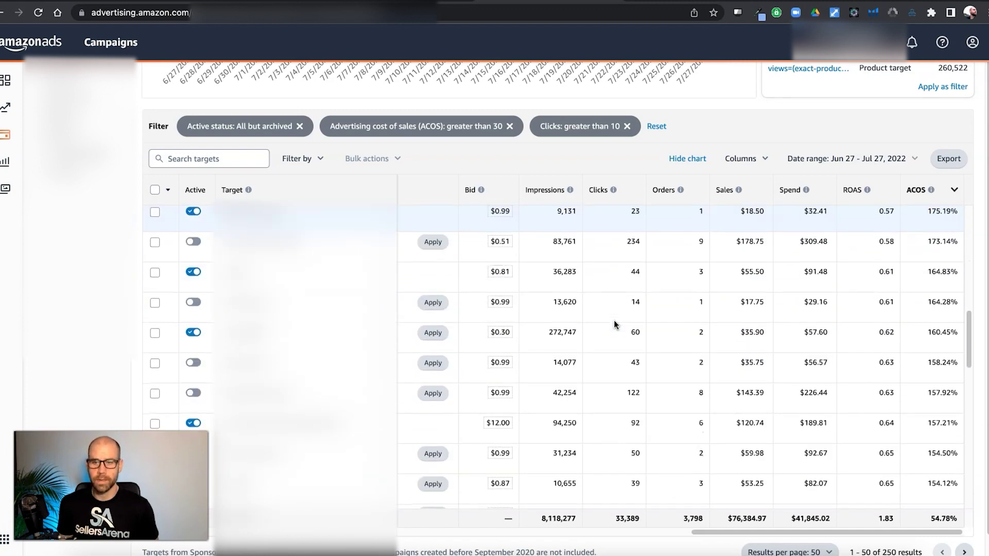
{"action": "scroll", "coordinate": [614, 321], "scroll_direction": "down", "scroll_amount": 10}
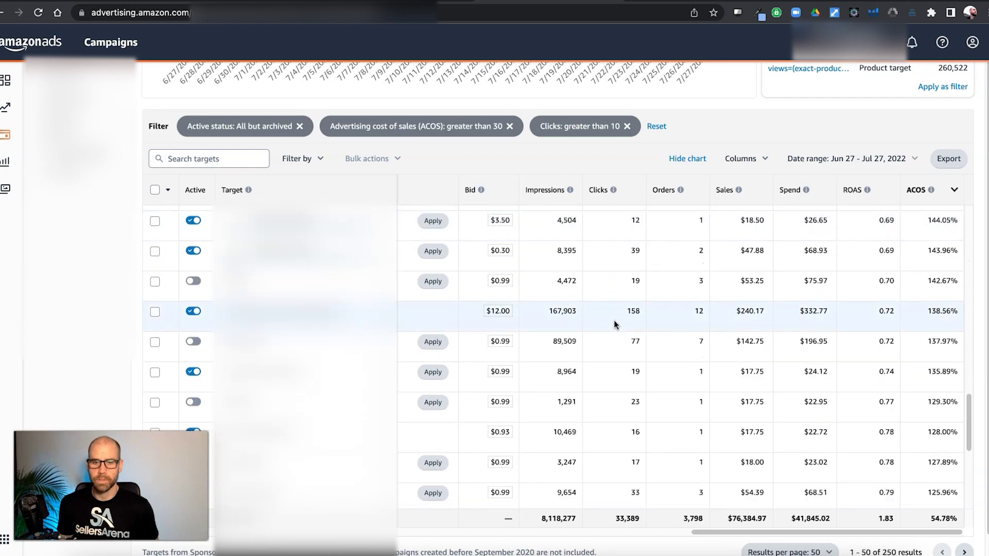
{"action": "scroll", "coordinate": [614, 321], "scroll_direction": "down", "scroll_amount": 5}
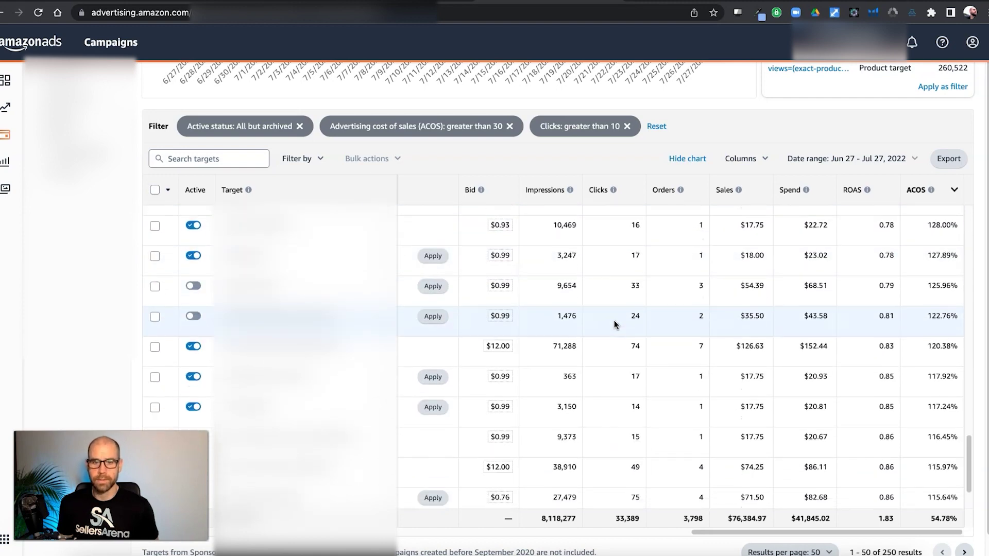
{"action": "scroll", "coordinate": [614, 325], "scroll_direction": "down", "scroll_amount": 5}
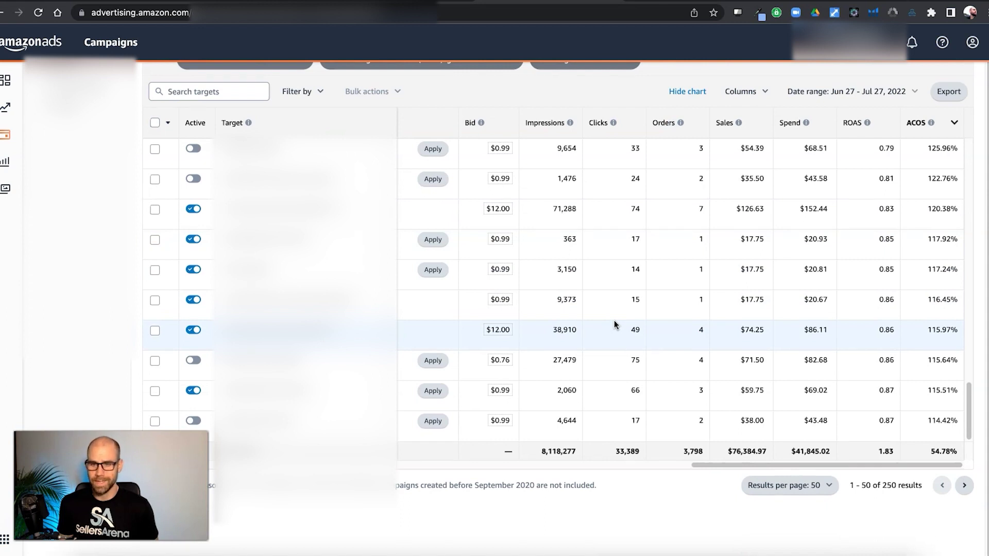
{"action": "scroll", "coordinate": [618, 322], "scroll_direction": "up", "scroll_amount": 2}
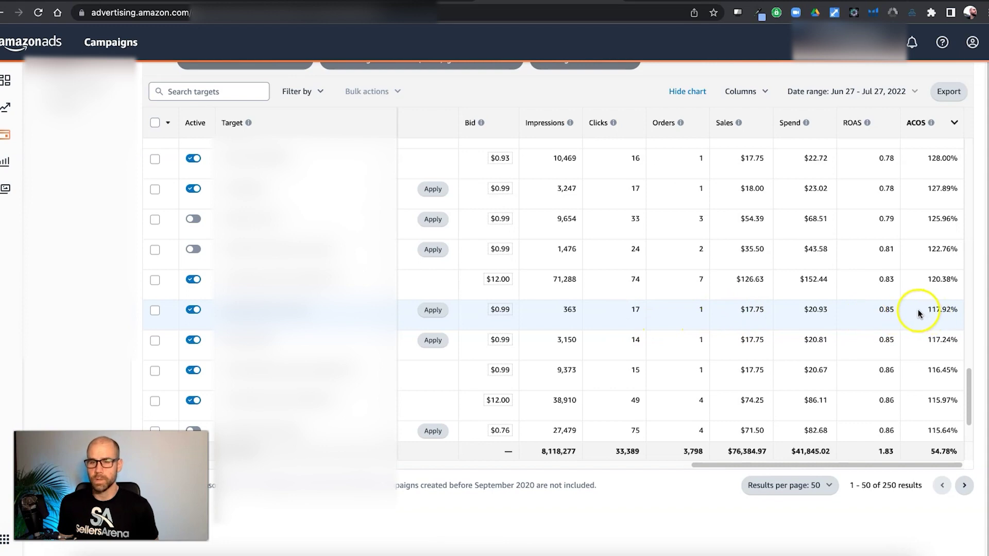
{"action": "scroll", "coordinate": [921, 312], "scroll_direction": "up", "scroll_amount": 3}
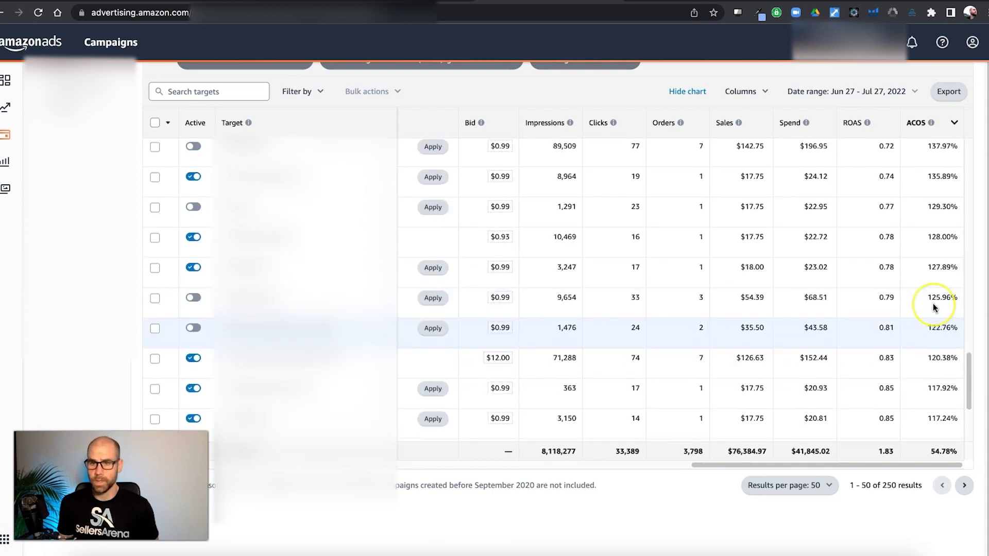
{"action": "scroll", "coordinate": [934, 308], "scroll_direction": "up", "scroll_amount": 5}
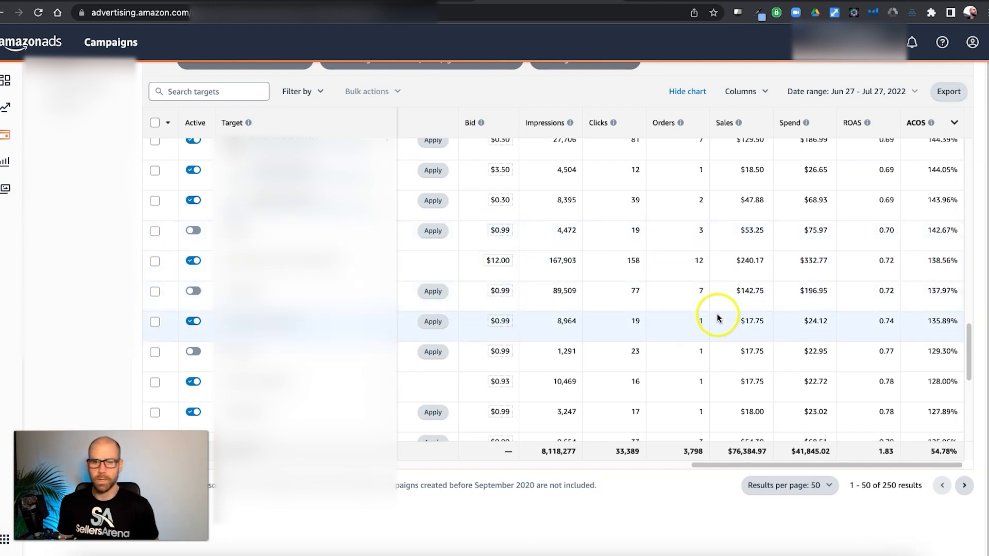
{"action": "scroll", "coordinate": [716, 315], "scroll_direction": "down", "scroll_amount": 3}
{"action": "scroll", "coordinate": [717, 315], "scroll_direction": "down", "scroll_amount": 3}
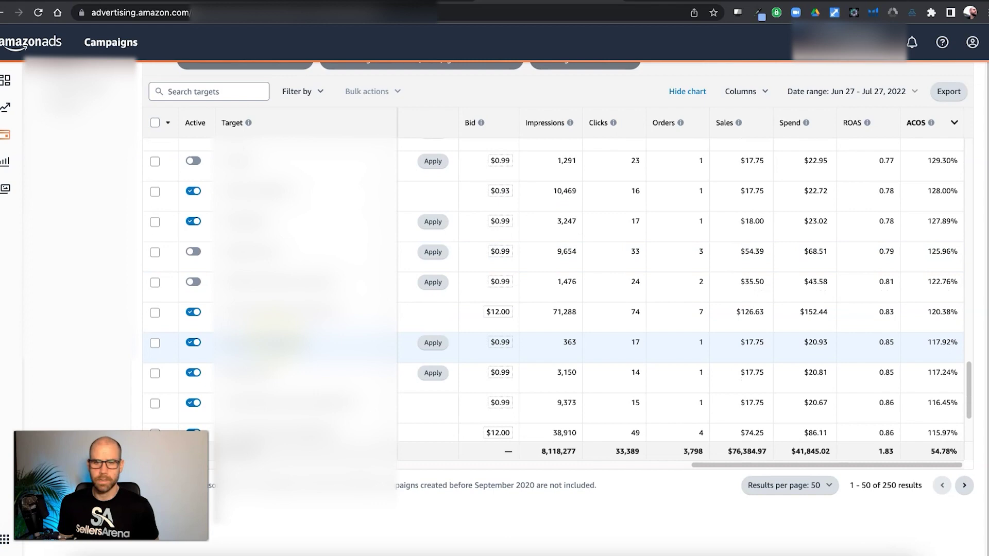
{"action": "scroll", "coordinate": [717, 304], "scroll_direction": "down", "scroll_amount": 2}
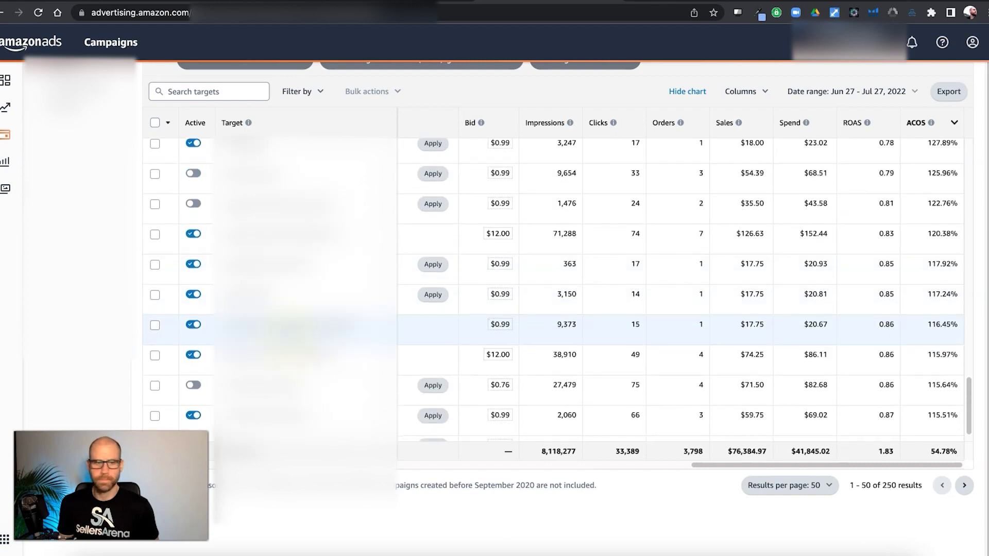
{"action": "scroll", "coordinate": [717, 330], "scroll_direction": "down", "scroll_amount": 1}
{"action": "scroll", "coordinate": [533, 339], "scroll_direction": "down", "scroll_amount": 1}
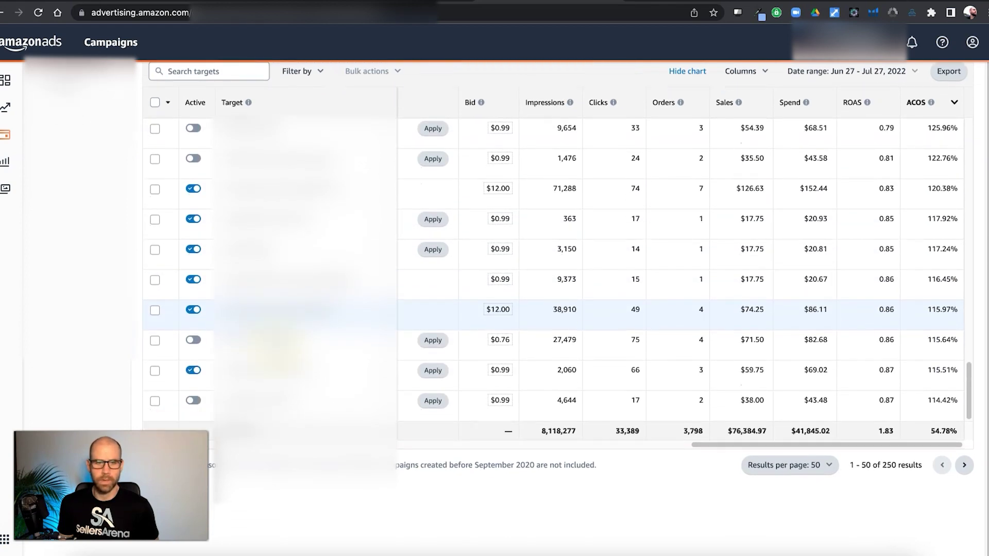
{"action": "scroll", "coordinate": [540, 334], "scroll_direction": "up", "scroll_amount": 20}
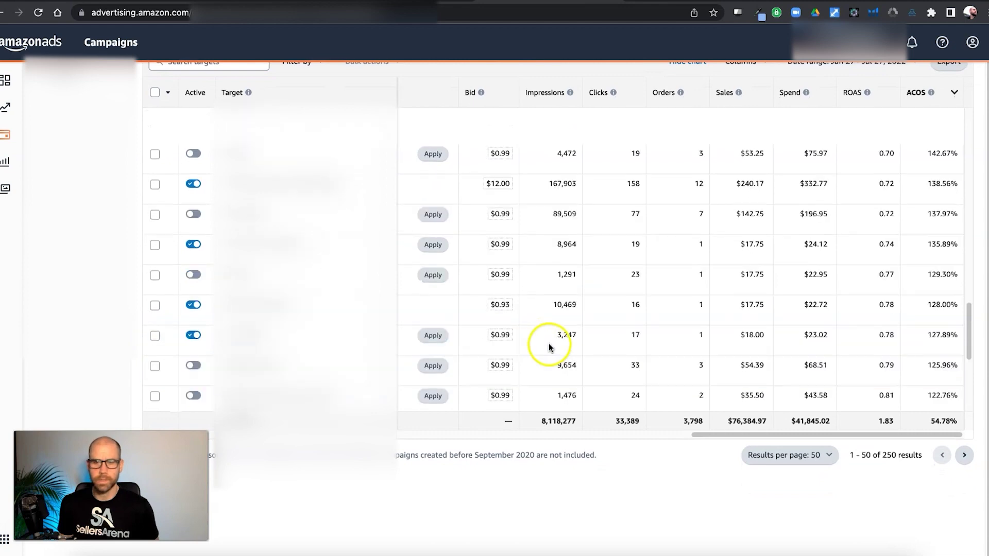
{"action": "scroll", "coordinate": [548, 308], "scroll_direction": "up", "scroll_amount": 3}
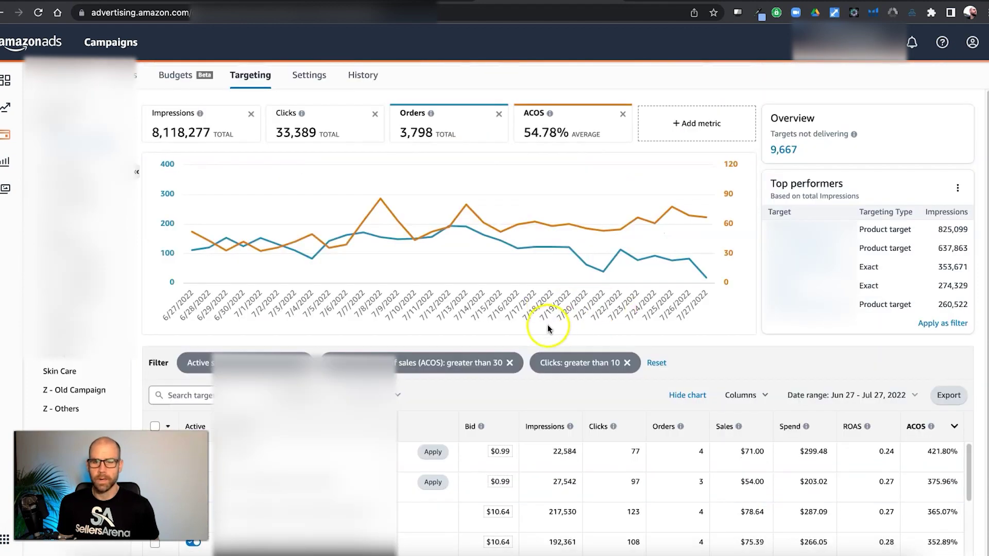
{"action": "scroll", "coordinate": [759, 366], "scroll_direction": "down", "scroll_amount": 2}
{"action": "scroll", "coordinate": [718, 325], "scroll_direction": "down", "scroll_amount": 3}
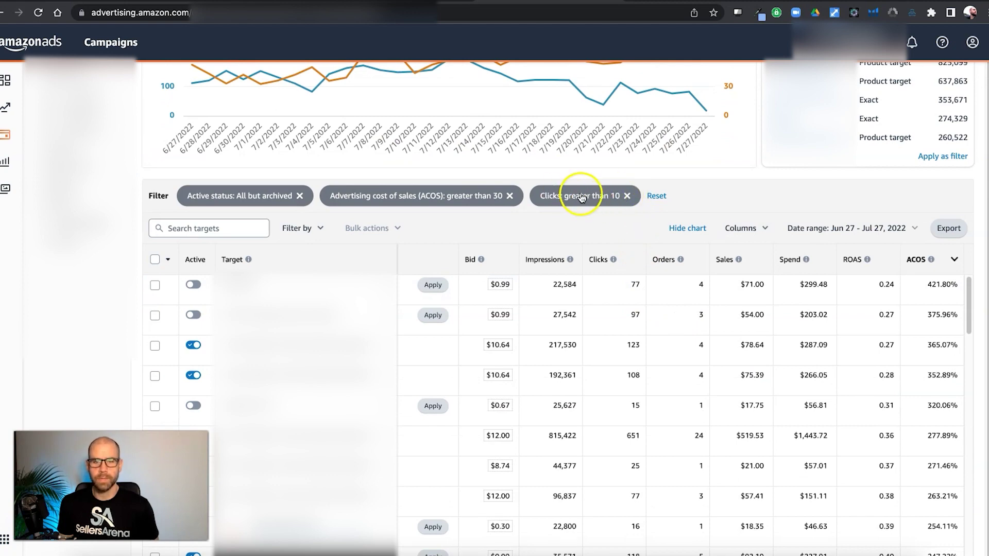
Step: Remove the ACOS greater than 30 filter and add an Orders less than 1 filter
{"action": "left_click", "coordinate": [510, 196]}
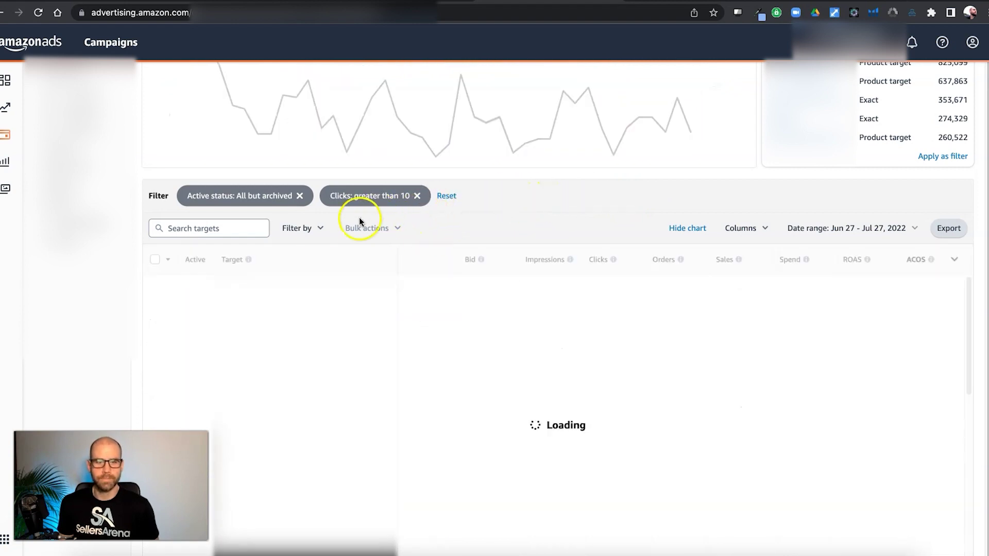
{"action": "left_click", "coordinate": [314, 228]}
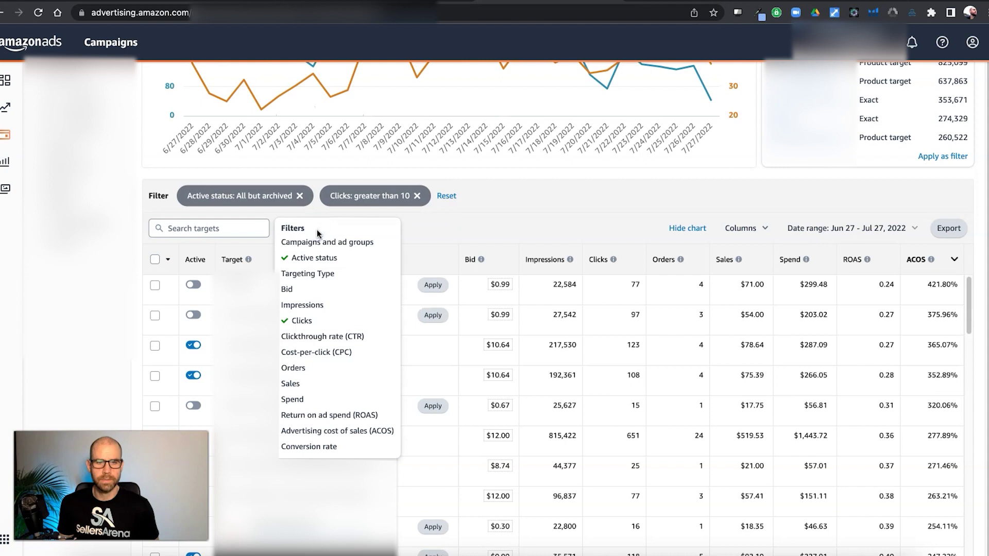
{"action": "left_click", "coordinate": [308, 373]}
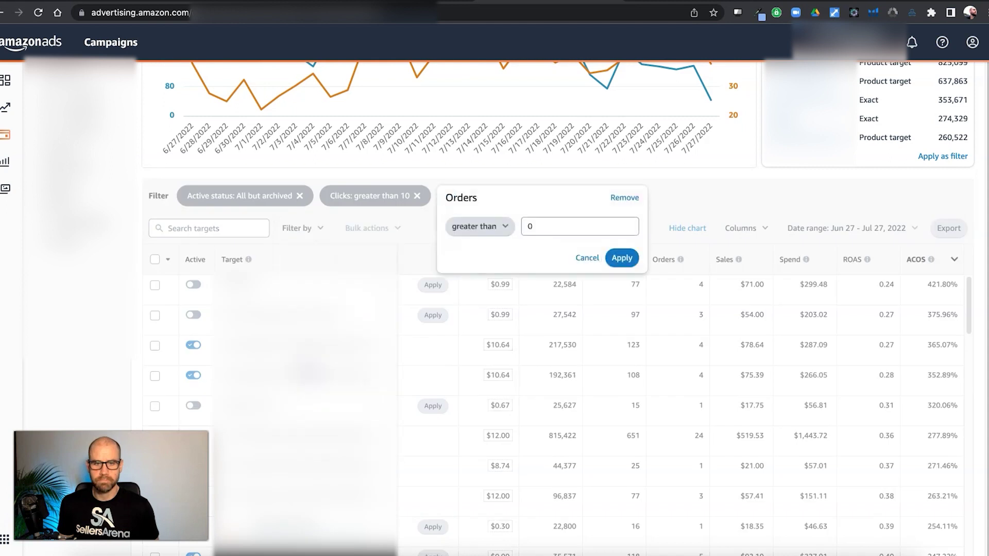
{"action": "left_click", "coordinate": [507, 227]}
{"action": "left_click", "coordinate": [466, 259]}
{"action": "left_click", "coordinate": [512, 226]}
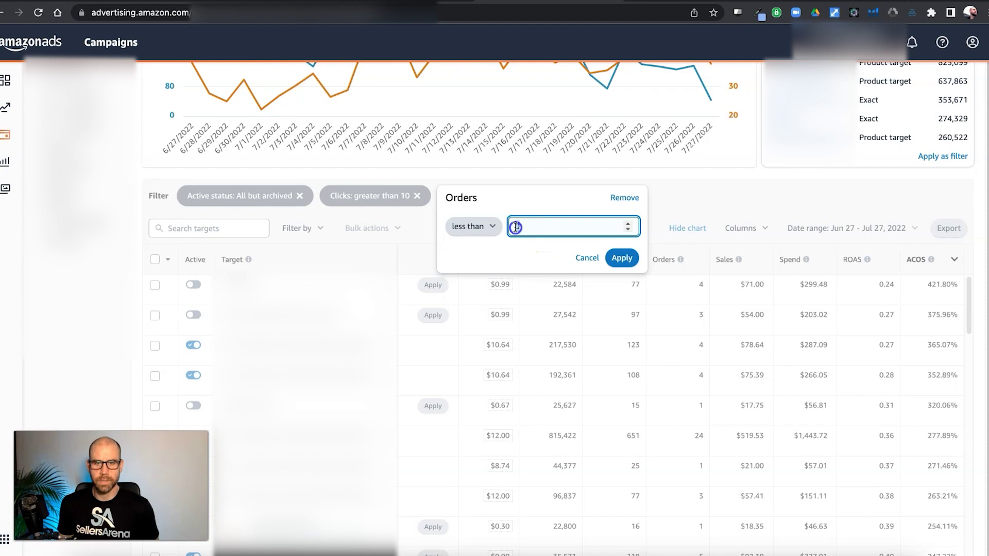
{"action": "type", "text": "1"}
{"action": "left_click", "coordinate": [621, 258]}
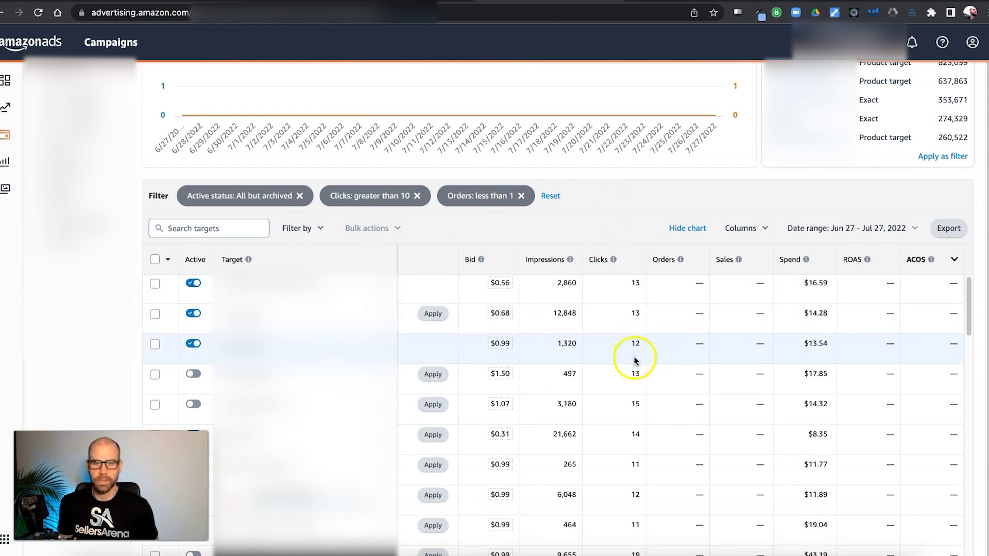
{"action": "scroll", "coordinate": [635, 360], "scroll_direction": "down", "scroll_amount": 1}
{"action": "scroll", "coordinate": [635, 360], "scroll_direction": "down", "scroll_amount": 10}
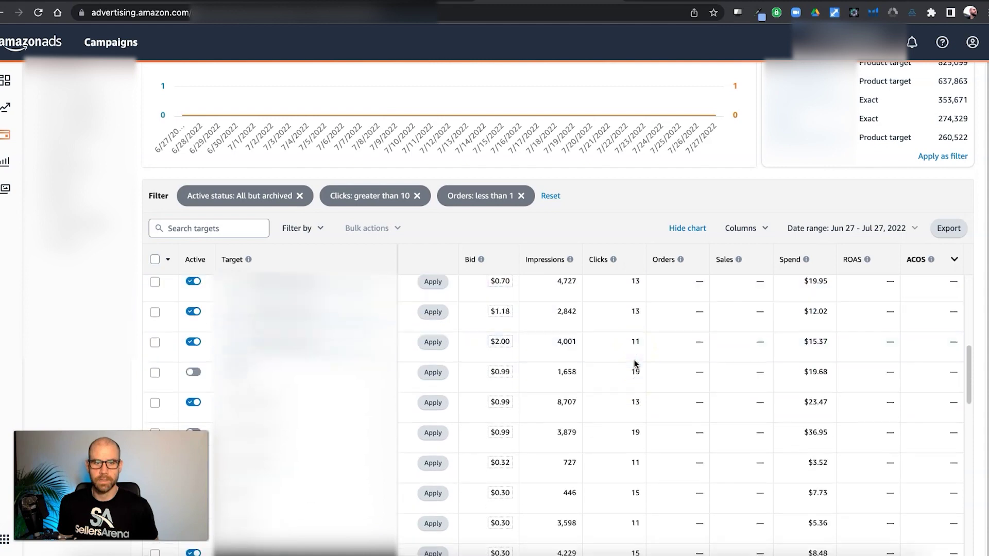
{"action": "scroll", "coordinate": [637, 349], "scroll_direction": "down", "scroll_amount": 3}
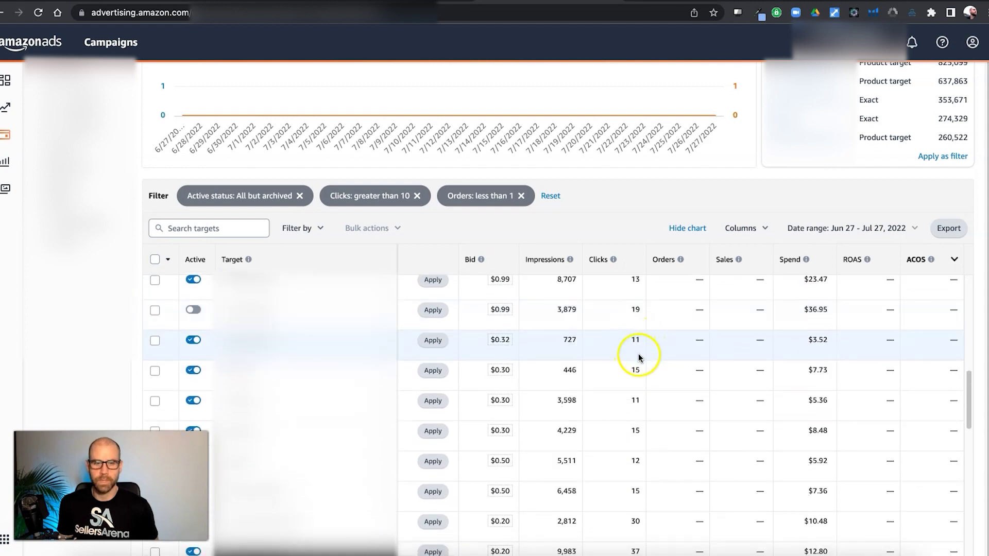
{"action": "scroll", "coordinate": [637, 353], "scroll_direction": "down", "scroll_amount": 5}
{"action": "scroll", "coordinate": [637, 360], "scroll_direction": "down", "scroll_amount": 2}
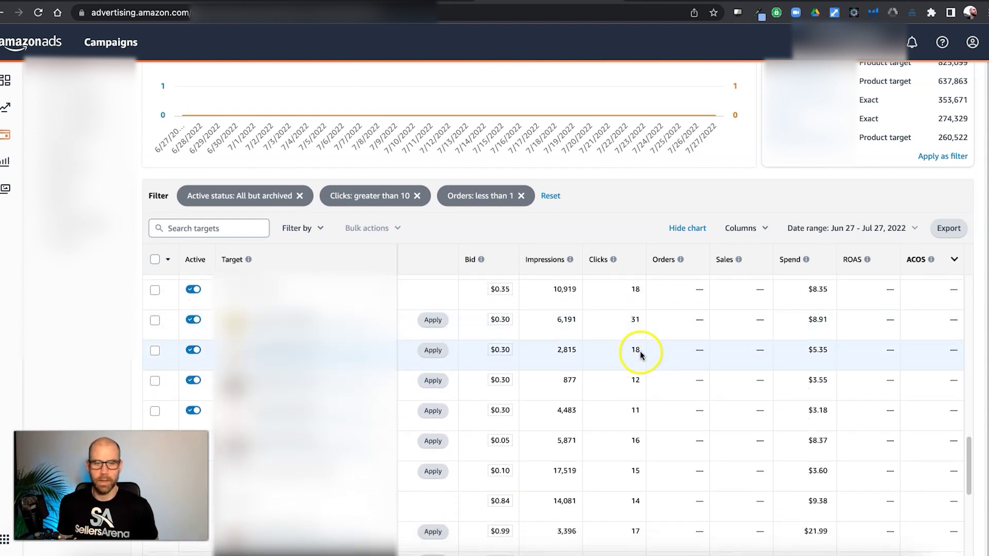
{"action": "scroll", "coordinate": [639, 357], "scroll_direction": "down", "scroll_amount": 5}
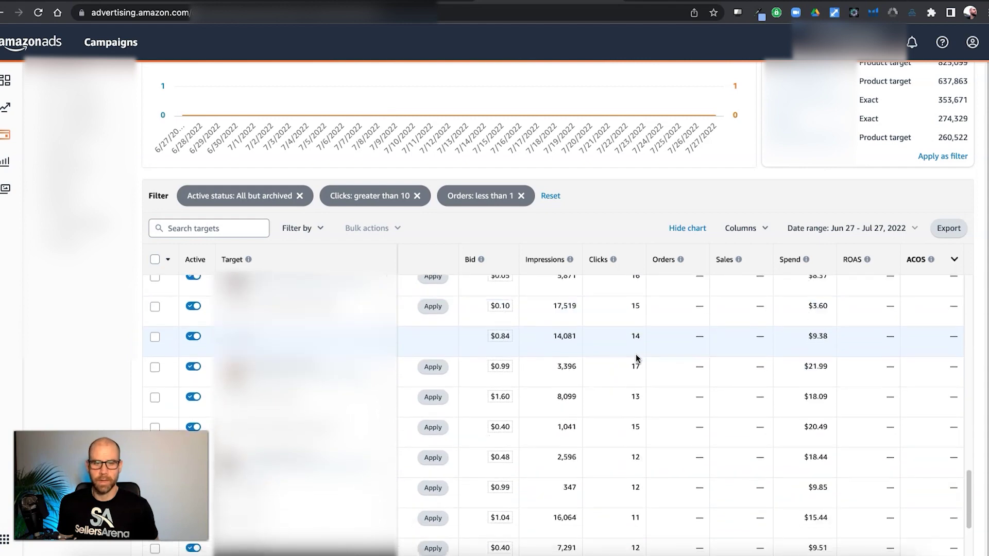
{"action": "scroll", "coordinate": [637, 359], "scroll_direction": "down", "scroll_amount": 8}
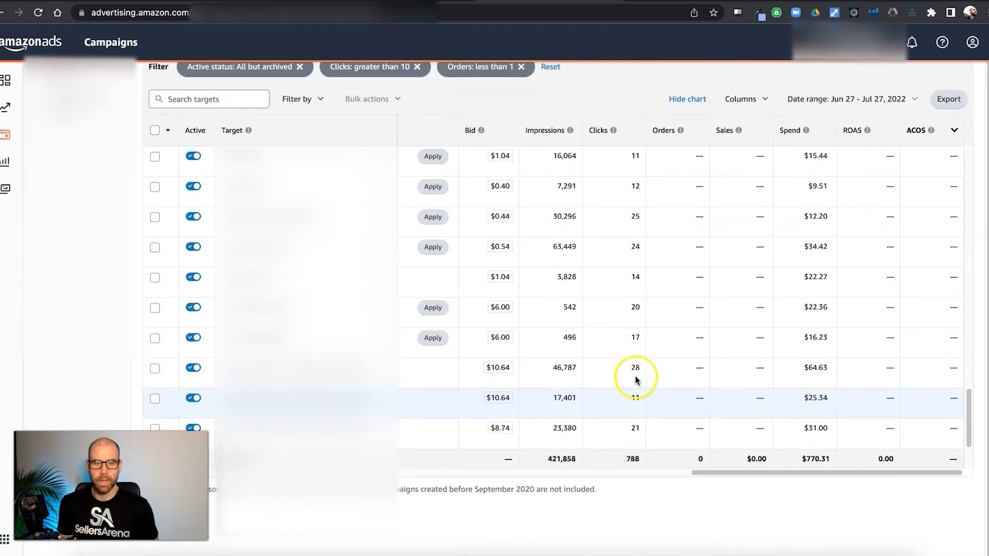
{"action": "scroll", "coordinate": [635, 369], "scroll_direction": "up", "scroll_amount": 15}
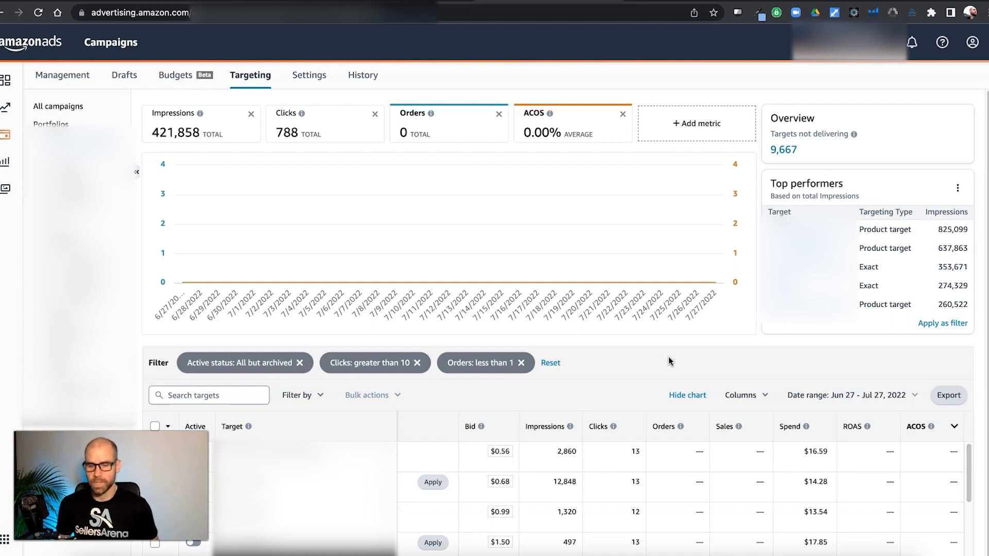
{"action": "scroll", "coordinate": [669, 361], "scroll_direction": "down", "scroll_amount": 4}
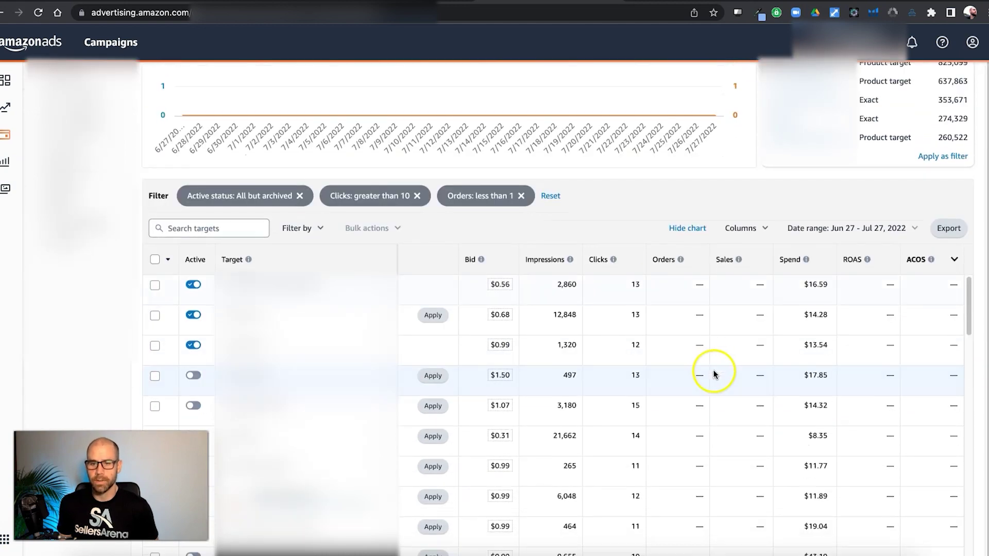
{"action": "scroll", "coordinate": [743, 375], "scroll_direction": "down", "scroll_amount": 15}
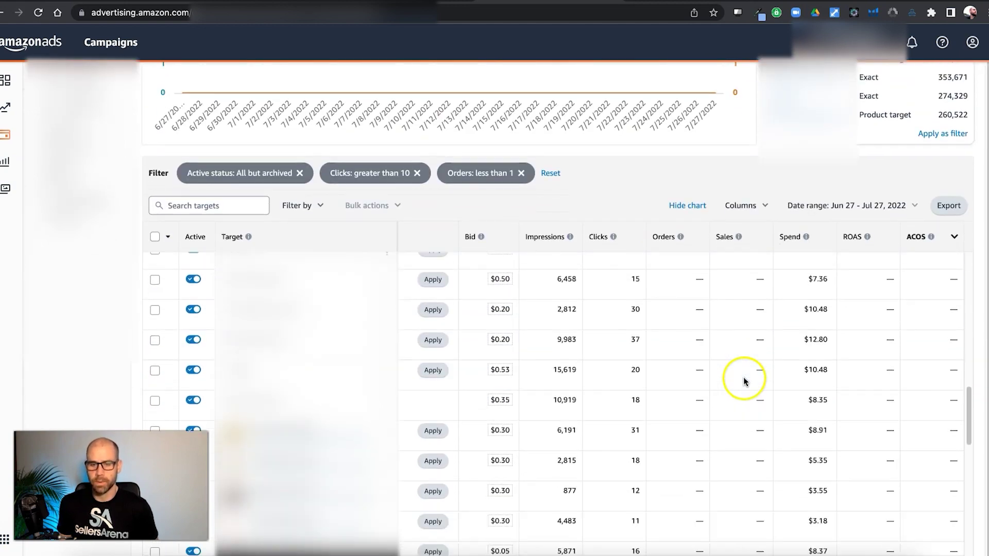
{"action": "scroll", "coordinate": [744, 382], "scroll_direction": "down", "scroll_amount": 10}
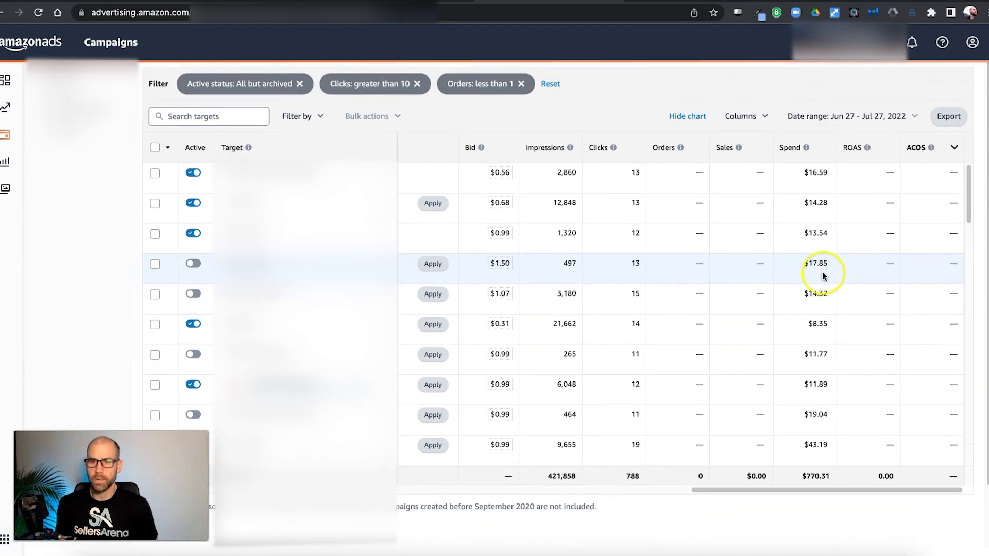
{"action": "left_click_drag", "start_coordinate": [967, 181], "coordinate": [950, 439]}
{"action": "scroll", "coordinate": [950, 439], "scroll_direction": "down", "scroll_amount": 3}
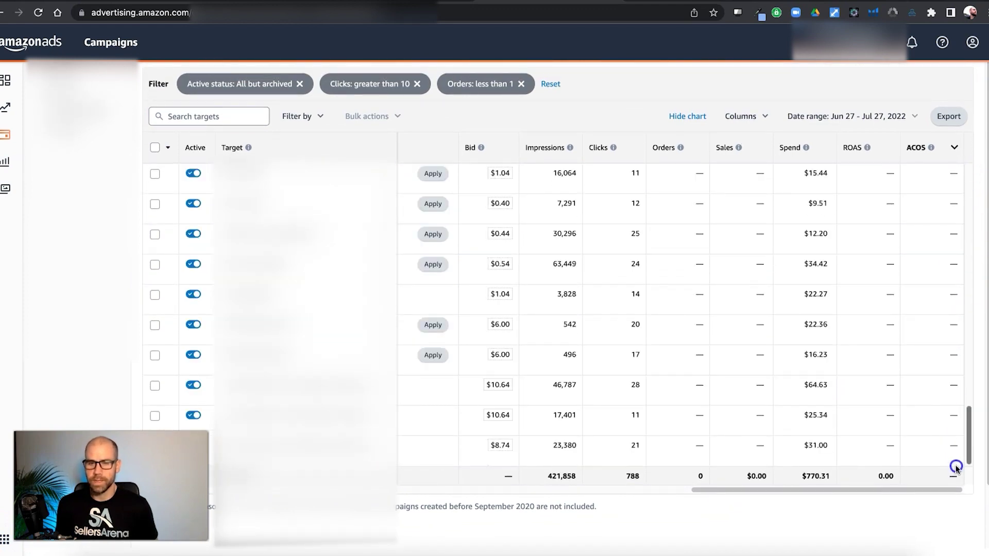
{"action": "scroll", "coordinate": [954, 412], "scroll_direction": "up", "scroll_amount": 3}
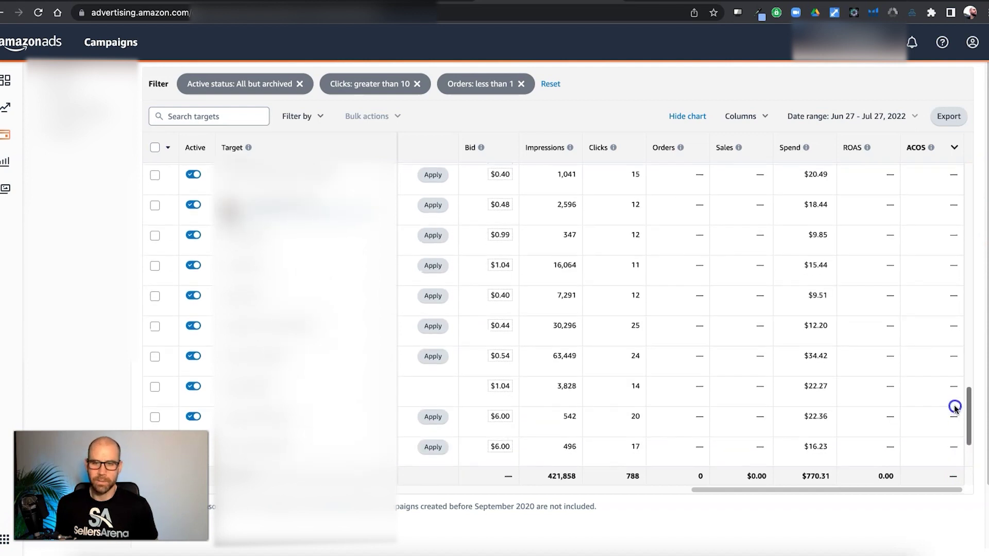
{"action": "scroll", "coordinate": [955, 407], "scroll_direction": "up", "scroll_amount": 3}
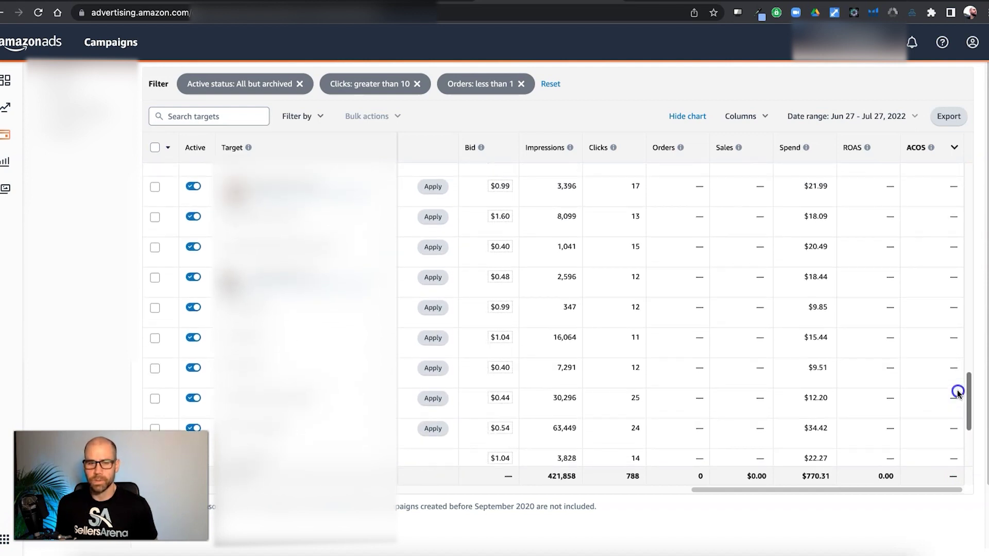
{"action": "scroll", "coordinate": [957, 391], "scroll_direction": "up", "scroll_amount": 1}
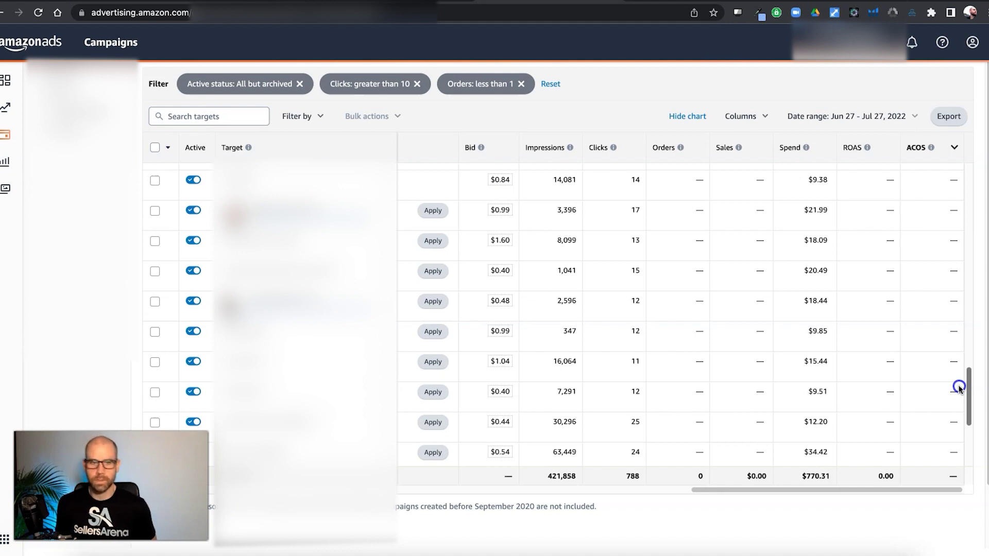
{"action": "scroll", "coordinate": [958, 386], "scroll_direction": "up", "scroll_amount": 2}
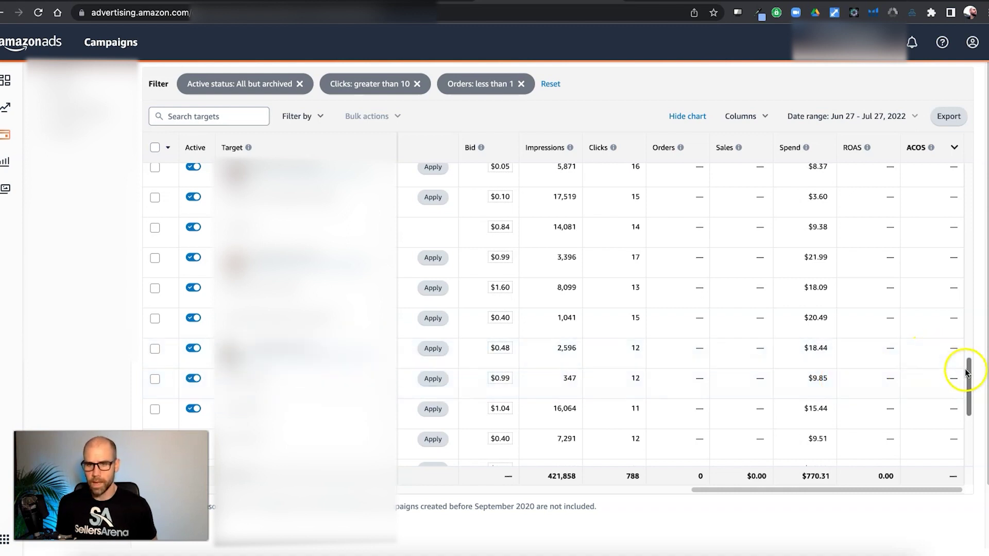
{"action": "left_click_drag", "start_coordinate": [966, 370], "coordinate": [970, 362]}
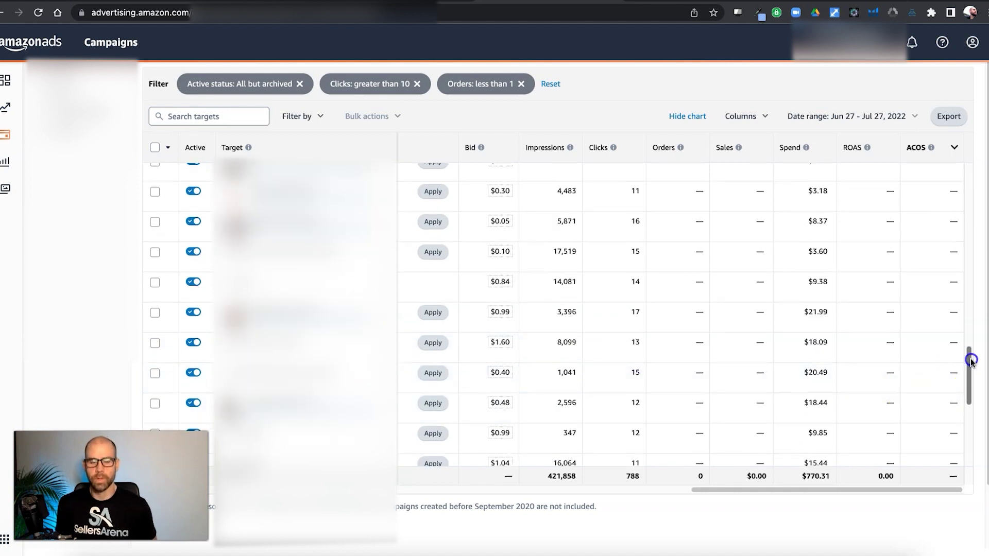
{"action": "left_click_drag", "start_coordinate": [971, 361], "coordinate": [969, 205]}
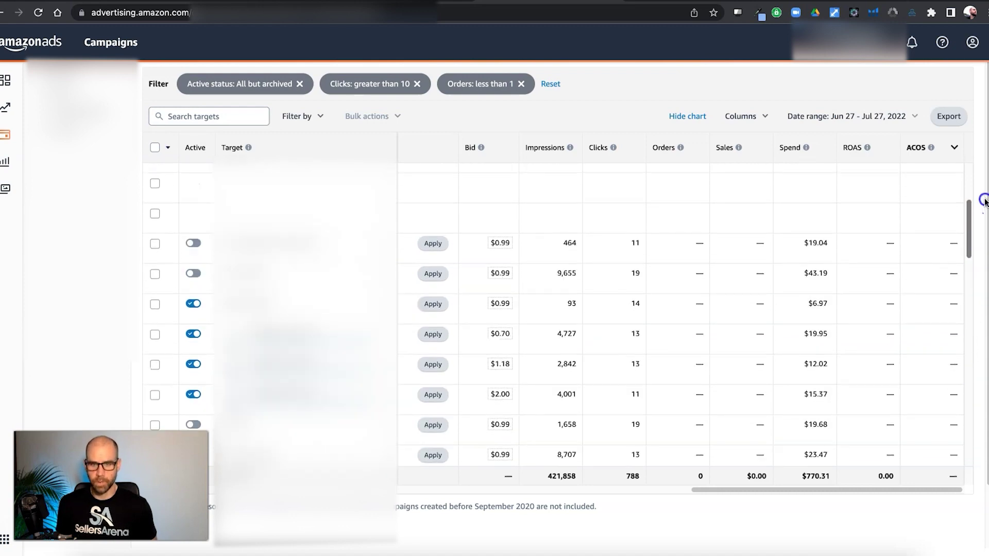
{"action": "scroll", "coordinate": [628, 318], "scroll_direction": "up", "scroll_amount": 5}
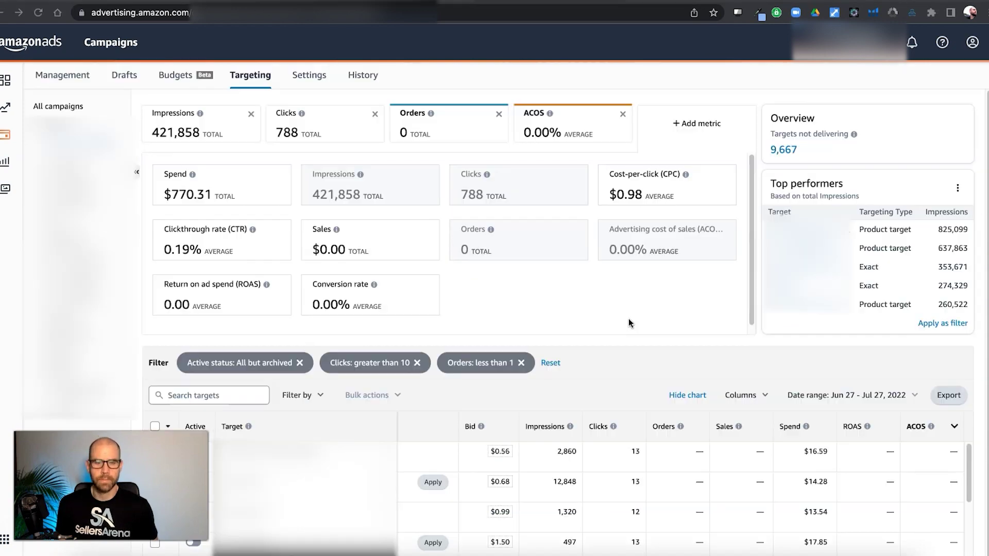
Step: Switch to the Management page listing all 195 enabled campaigns
{"action": "left_click", "coordinate": [64, 76]}
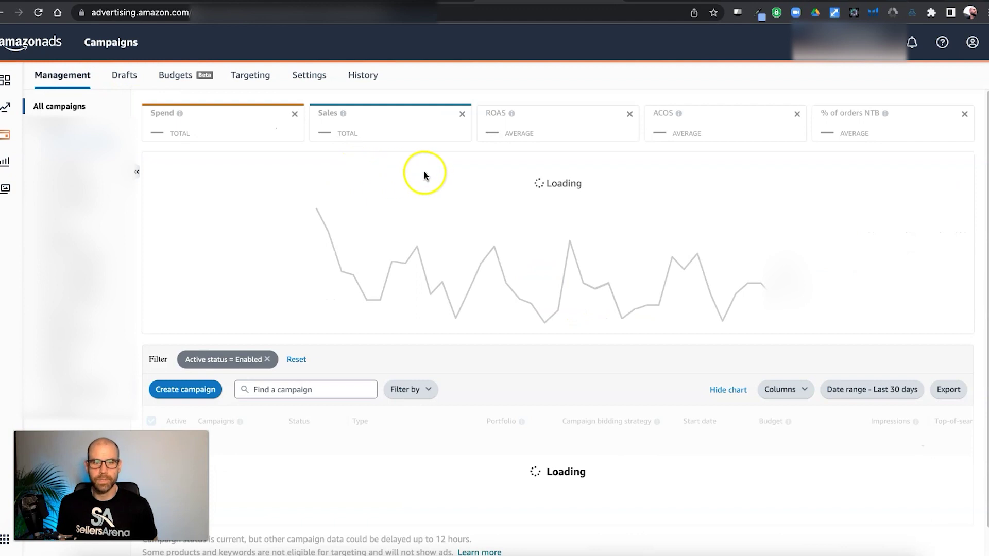